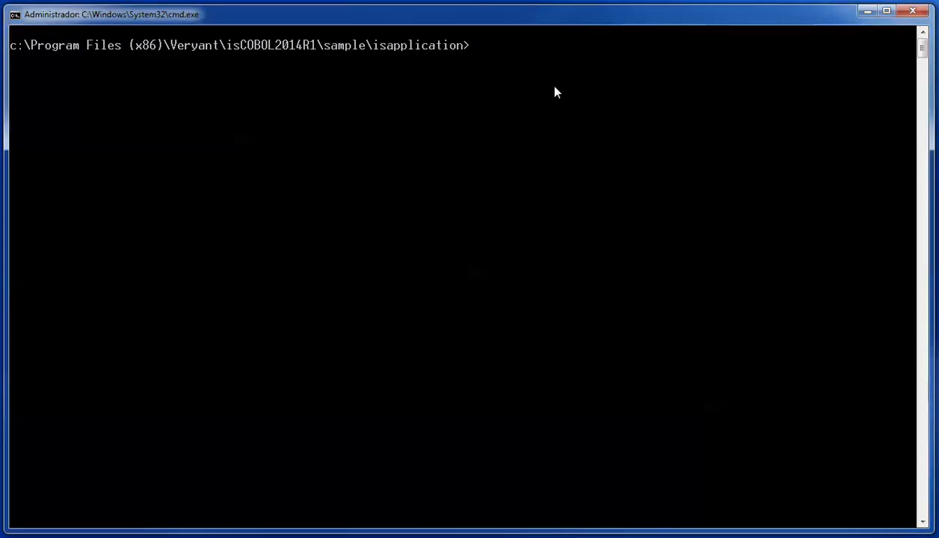
Step: Launch the sample app with runapp in demo mode and open the Data Maintenance Customer program
text(runapp)
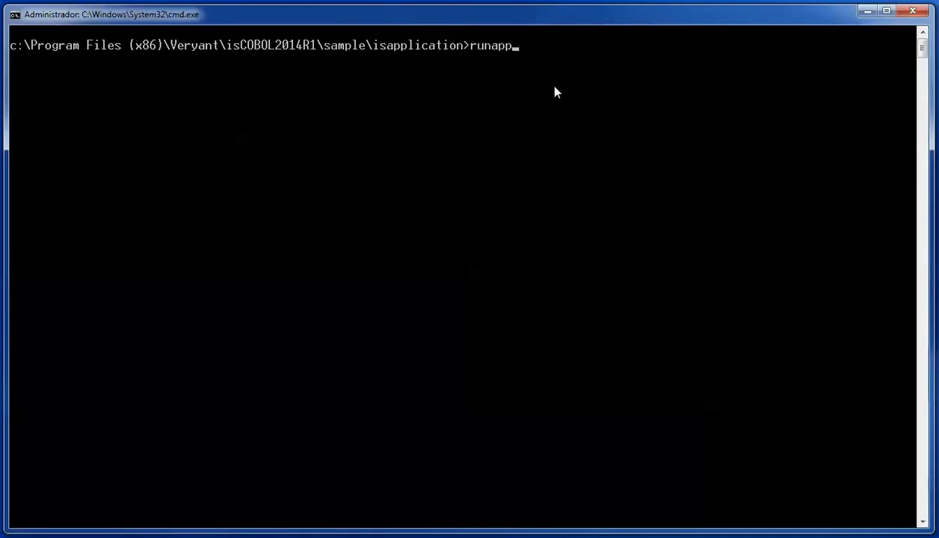
key(Return)
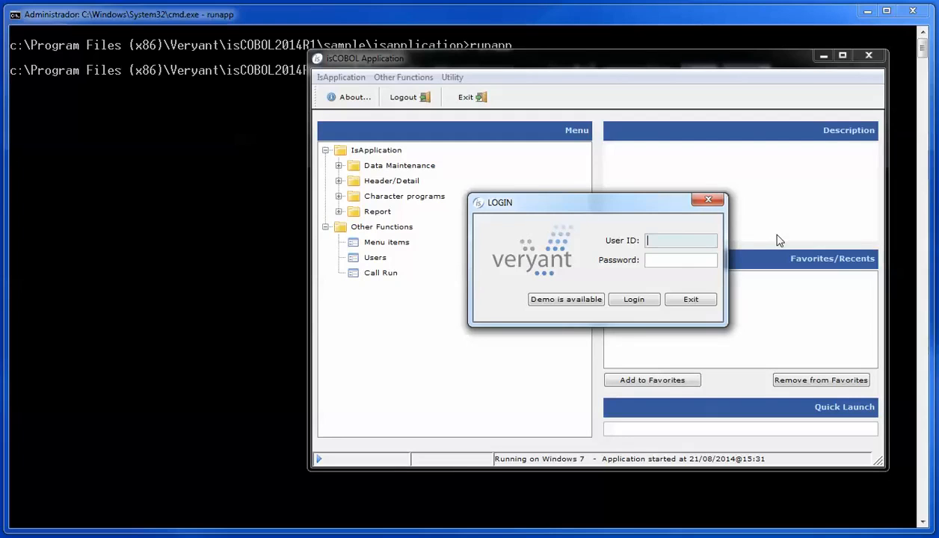
click(554, 301)
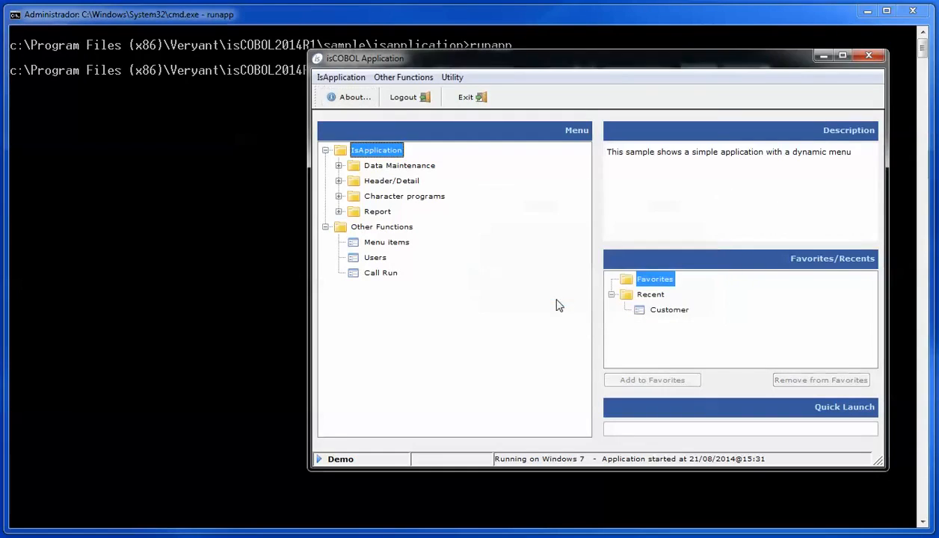
click(339, 166)
double_click(370, 182)
drag(672, 149, 598, 132)
Step: Browse customer records from the first through to Veryant LLC, then exit Customer and the application
click(522, 153)
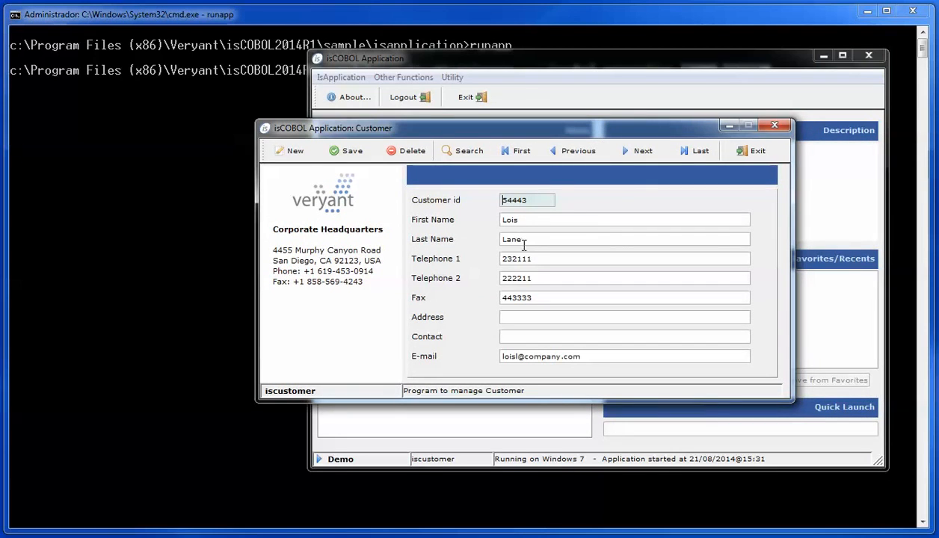
click(636, 152)
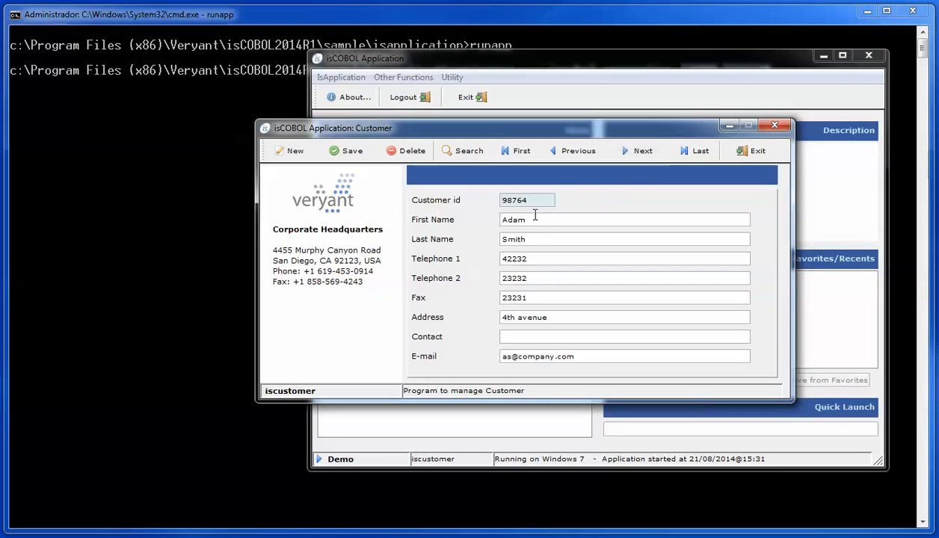
click(639, 156)
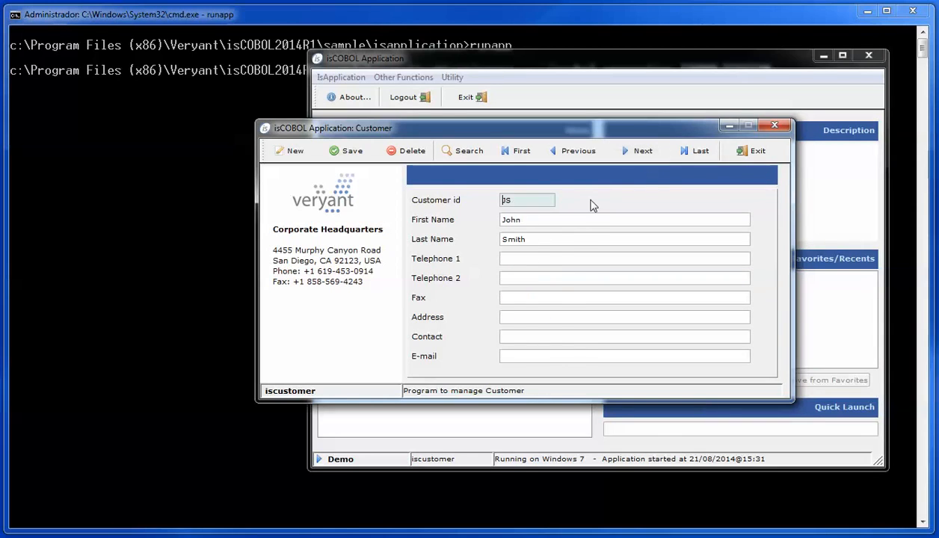
click(643, 153)
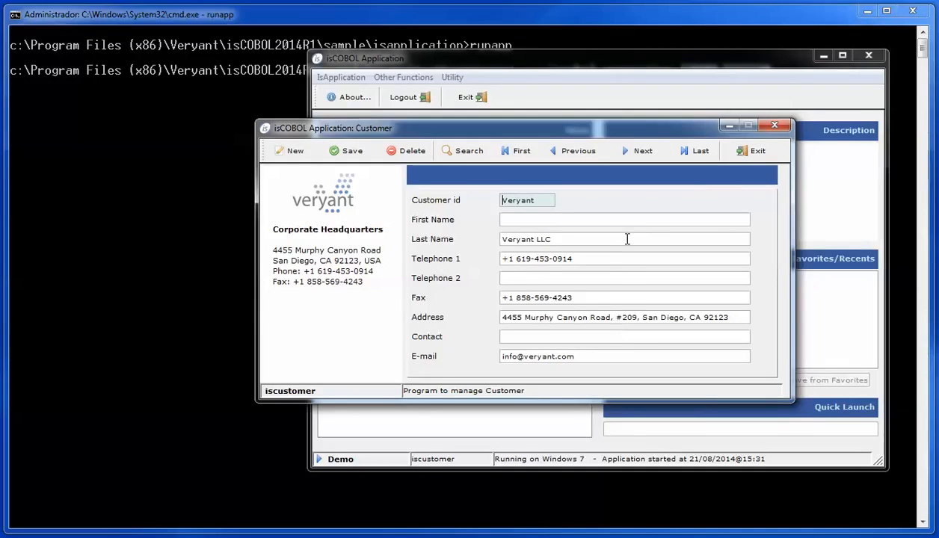
click(755, 154)
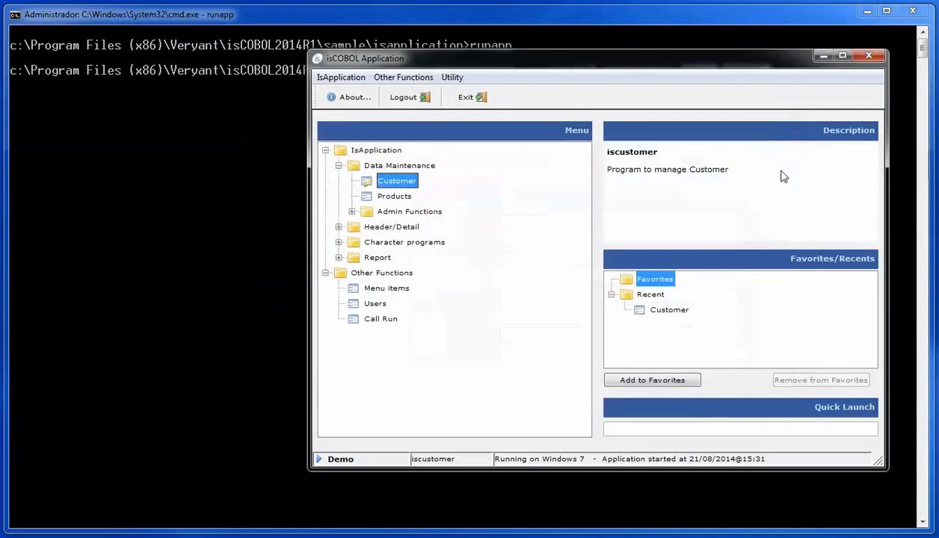
click(869, 58)
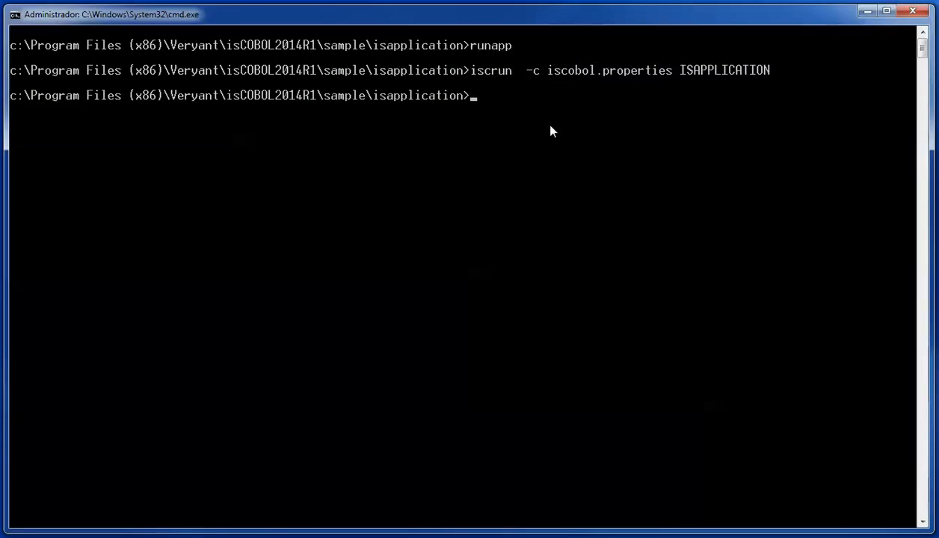
Step: Launch GIFE with the gife command and bring up its File > Open dialog
text(gife)
key(Return)
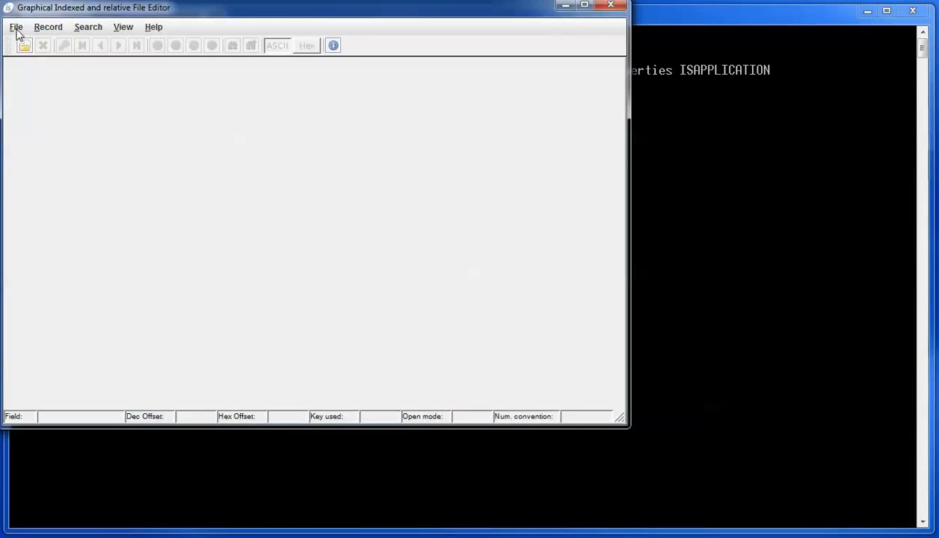
click(17, 30)
click(31, 42)
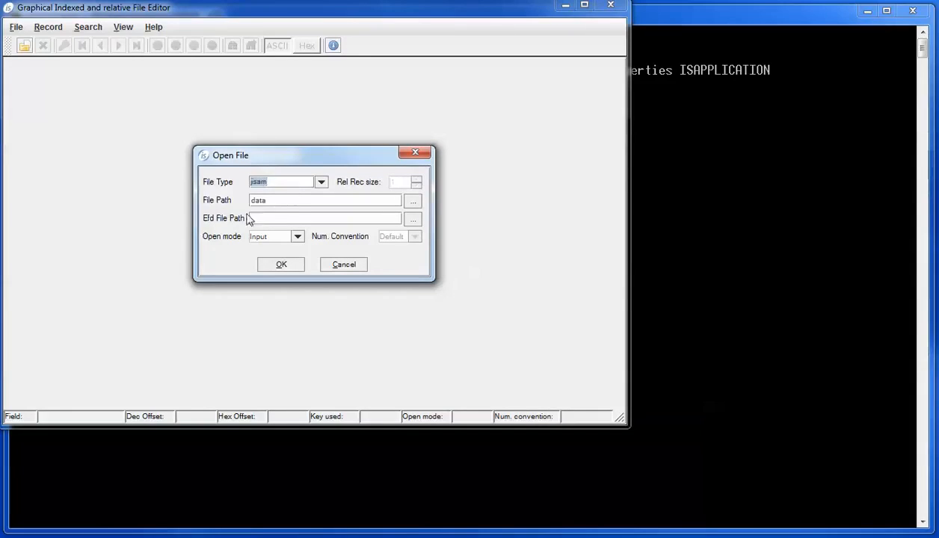
Step: Open data\customer.dat with efd\customer.xml as its field description in I-O mode
click(413, 202)
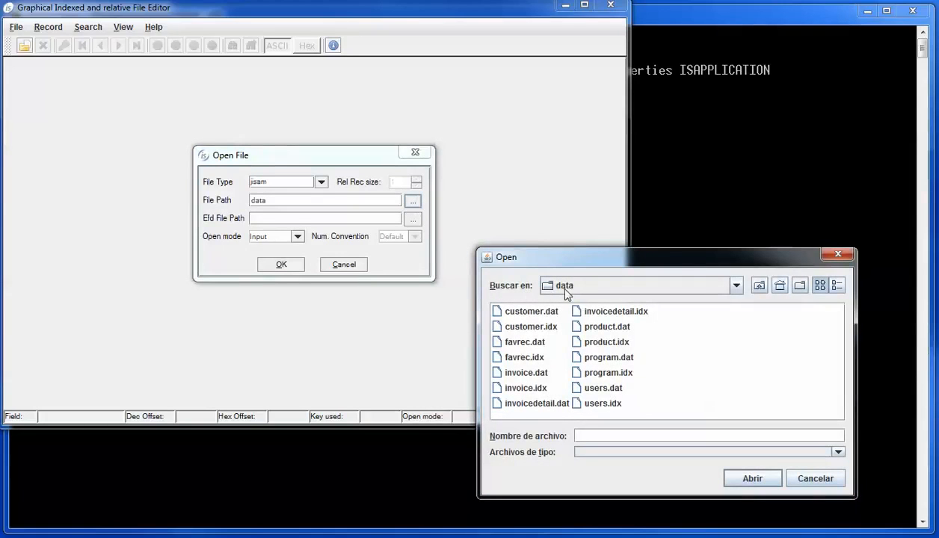
click(510, 314)
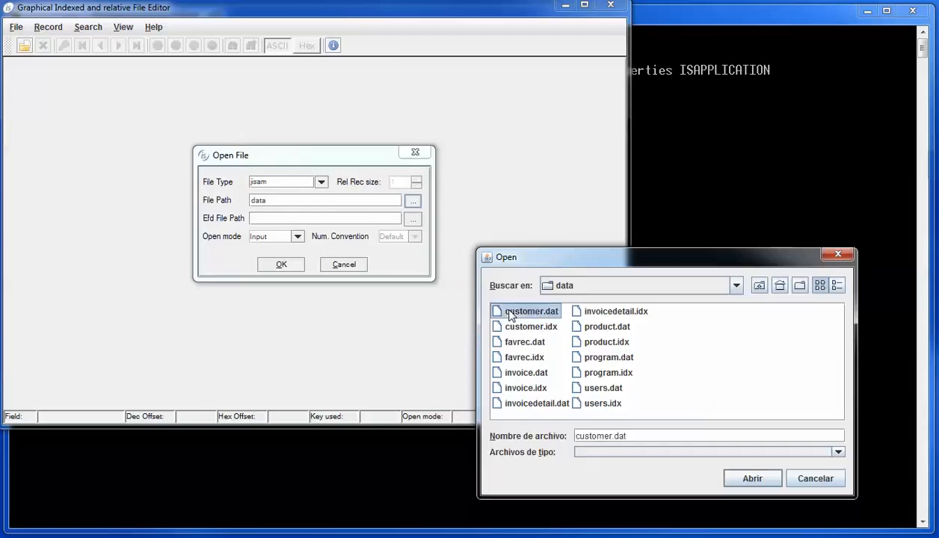
double_click(510, 314)
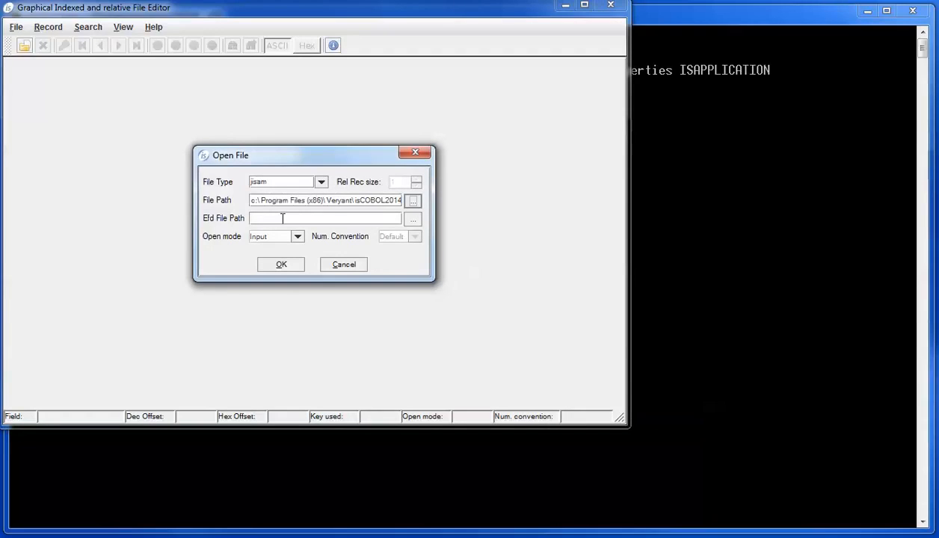
click(413, 218)
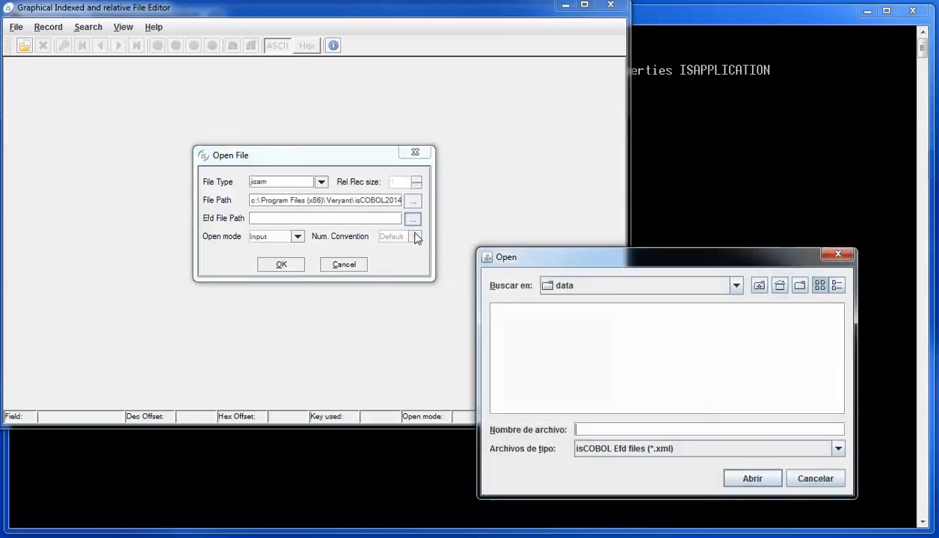
click(757, 285)
double_click(511, 352)
double_click(497, 311)
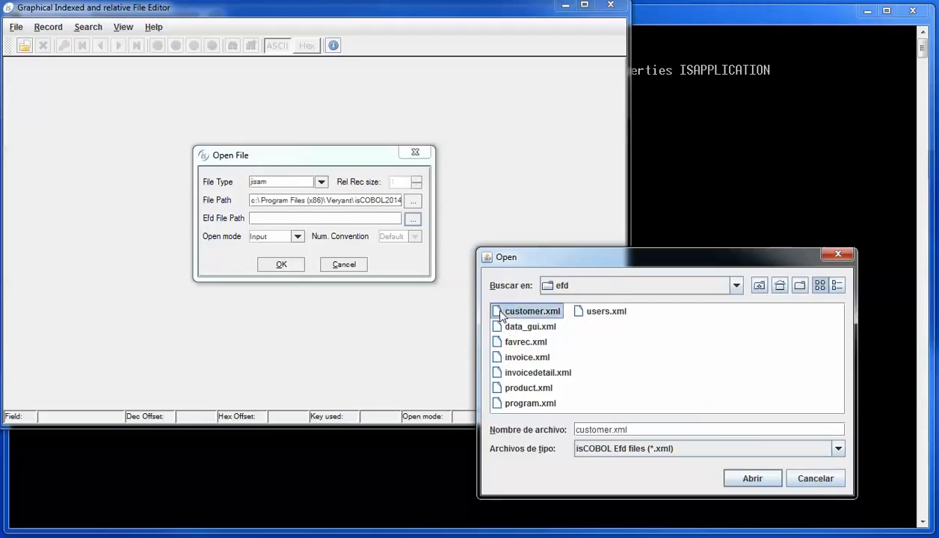
click(297, 236)
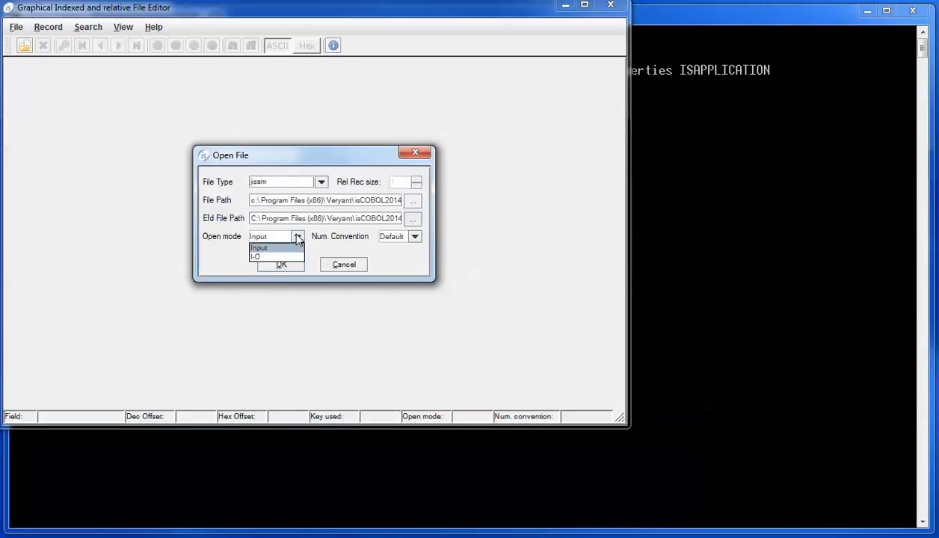
click(261, 256)
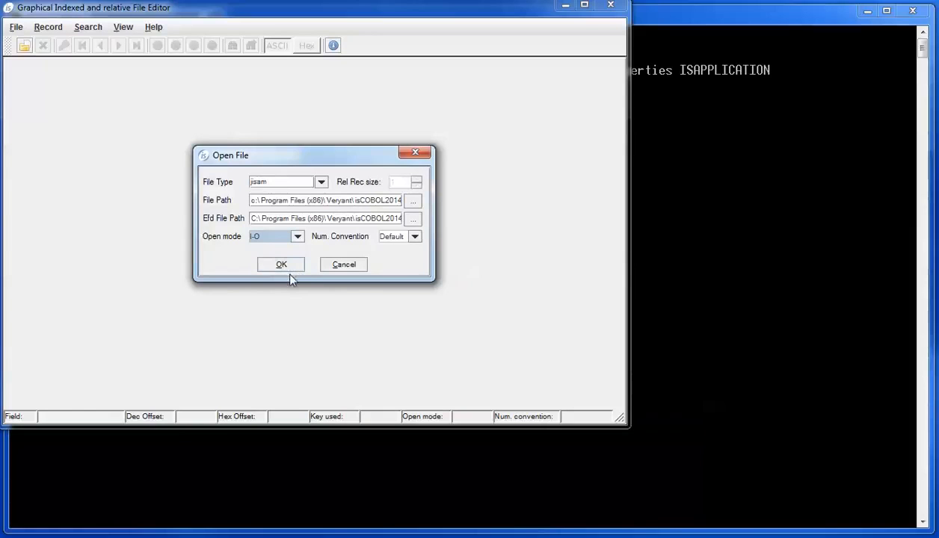
click(281, 265)
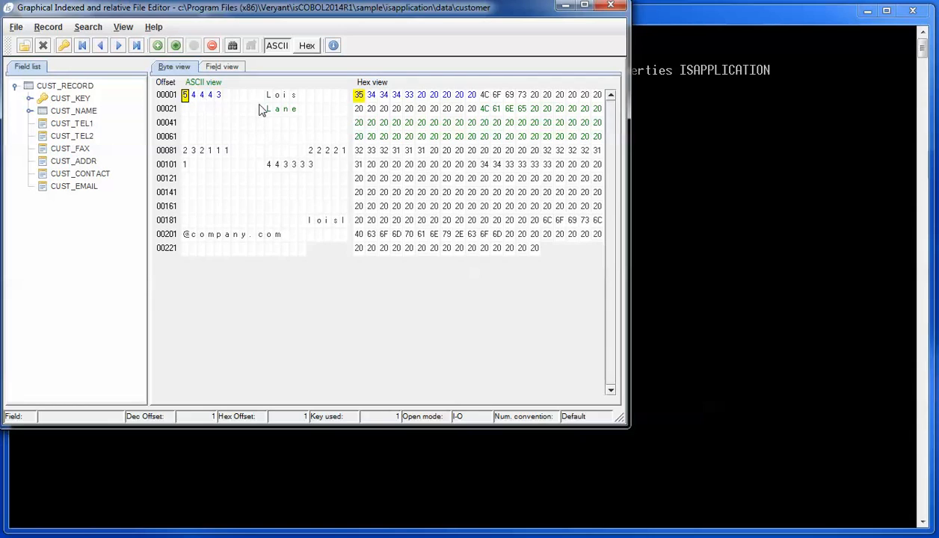
Step: Page through the records in Field view up to Veryant LLC, then start a blank new record at CUST_ID
click(222, 67)
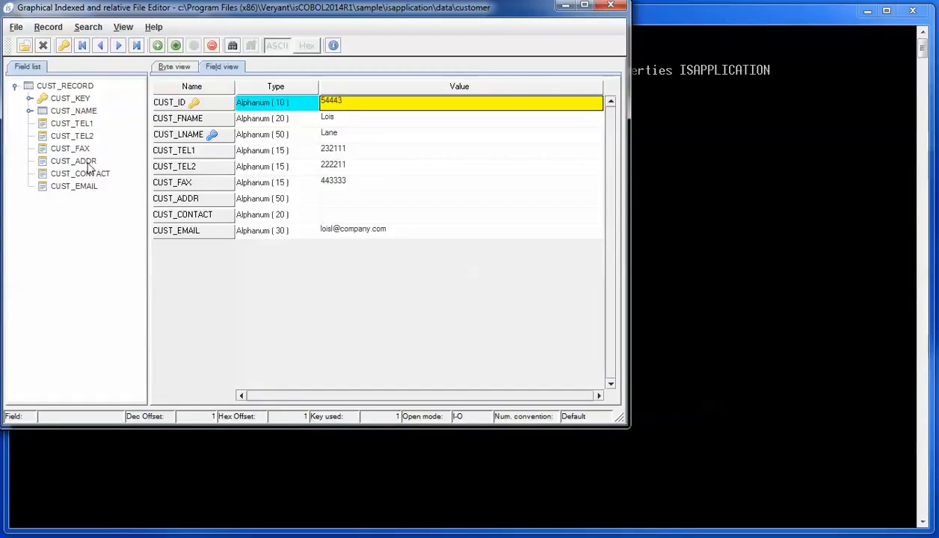
click(118, 46)
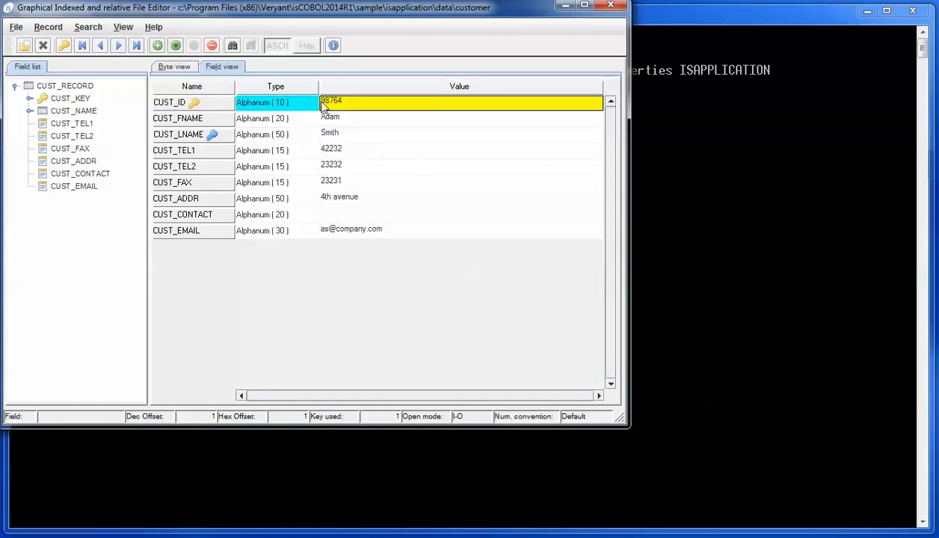
click(118, 46)
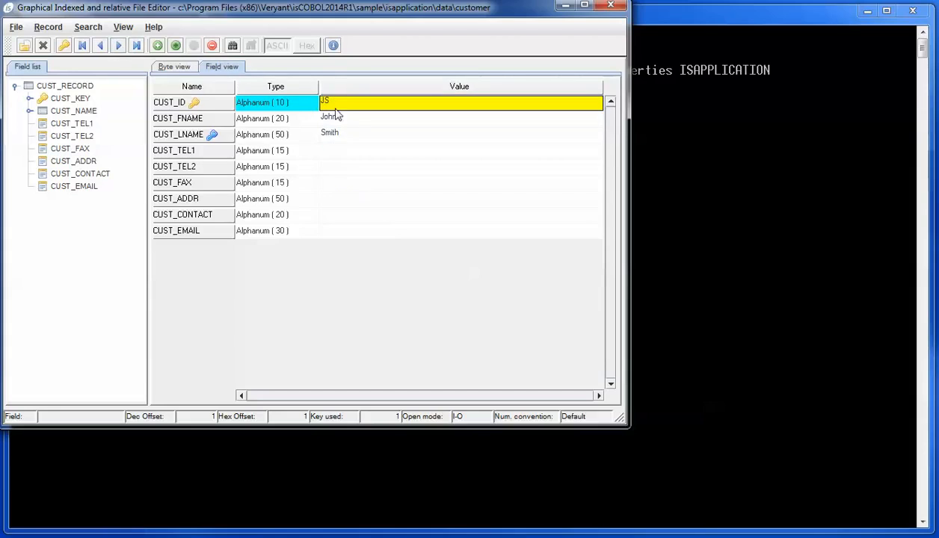
click(118, 45)
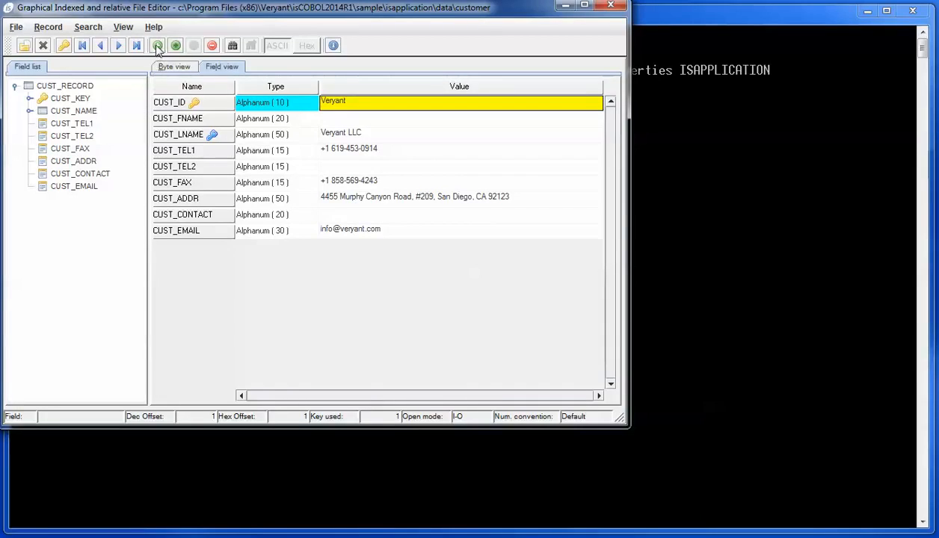
click(157, 47)
click(339, 106)
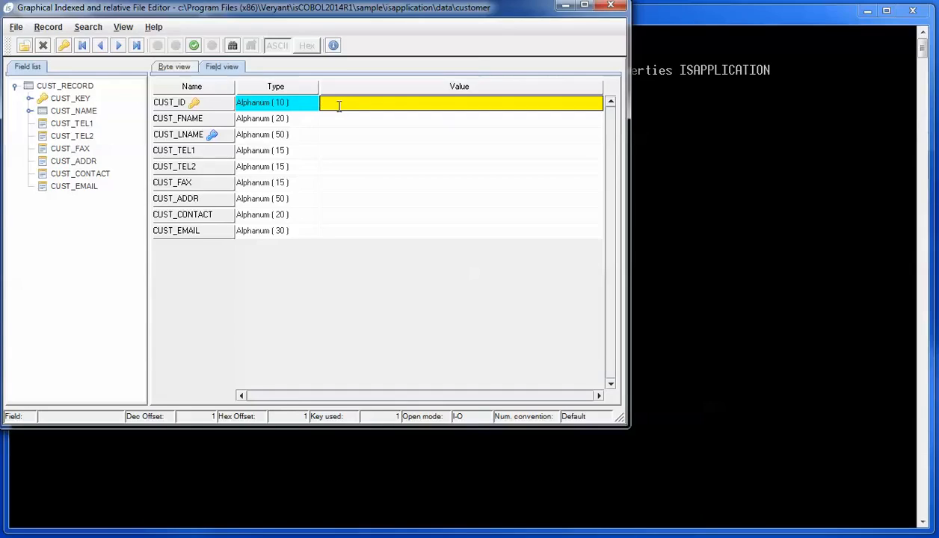
Step: Enter an ID, first name 'New Customer', last name 'from GIFE' and an e-mail, save, and close GIFE
text(9777)
click(367, 122)
text(New Customer)
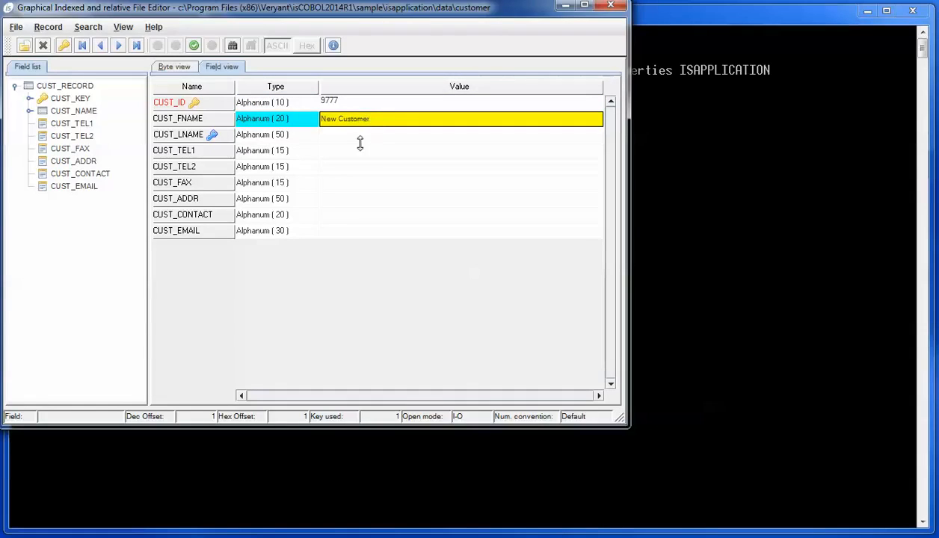
click(358, 138)
text(from GIFE)
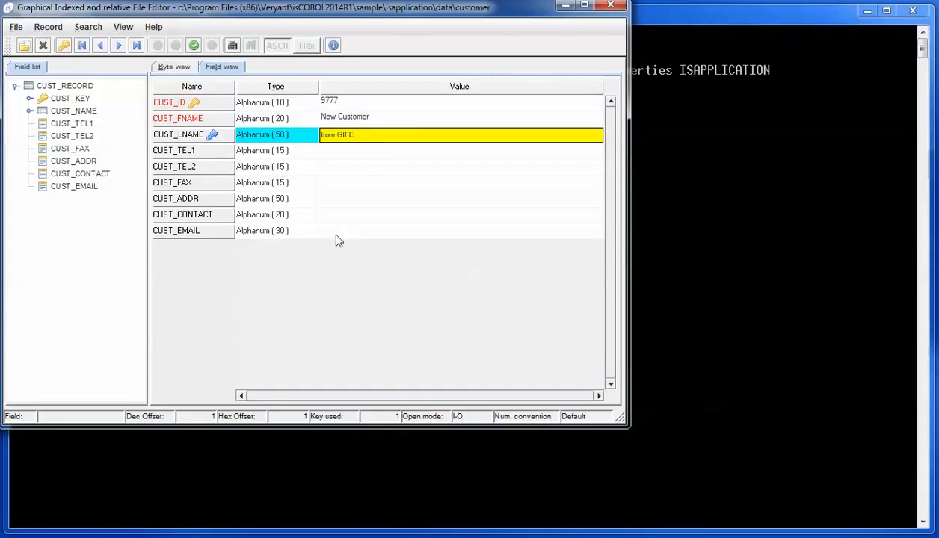
click(360, 235)
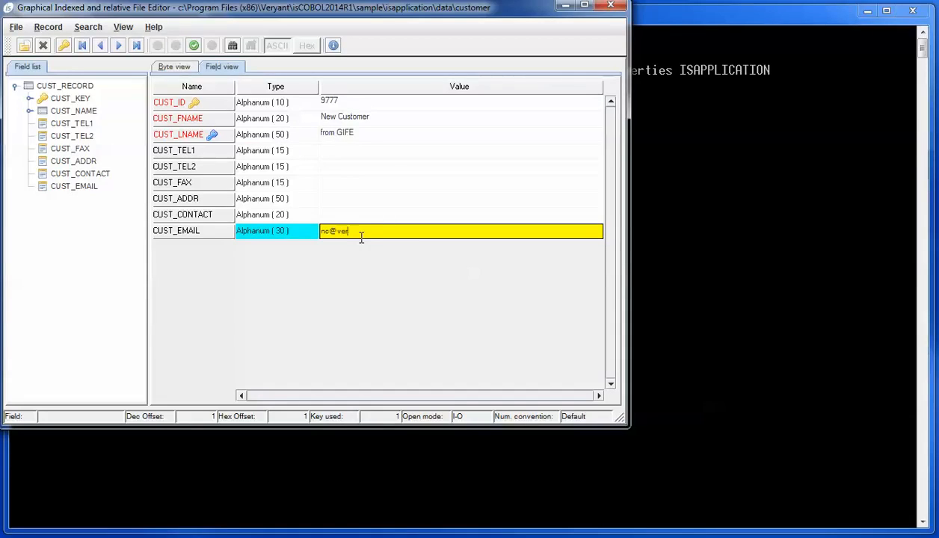
click(194, 46)
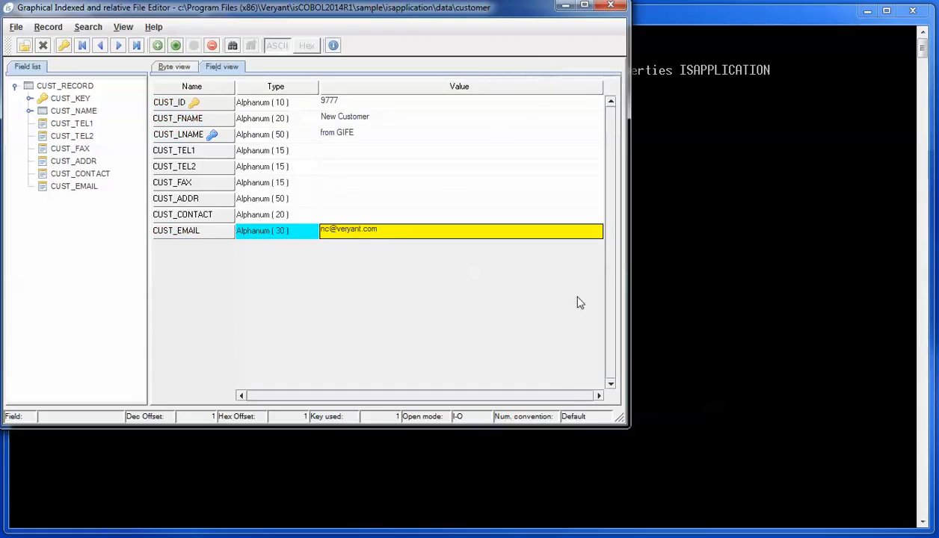
click(611, 5)
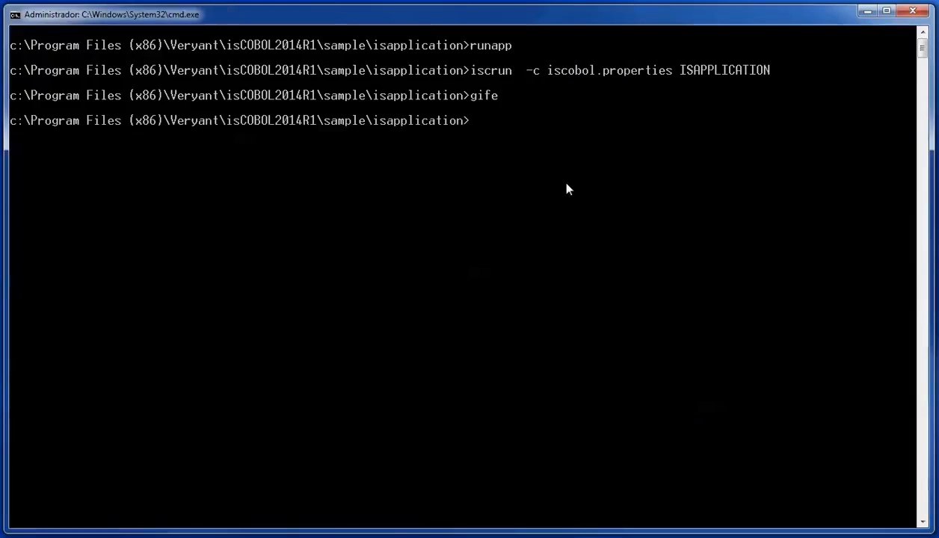
Step: Relaunch the app in demo mode, page Customer records to the GIFE-added one, and close Customer
text(napp)
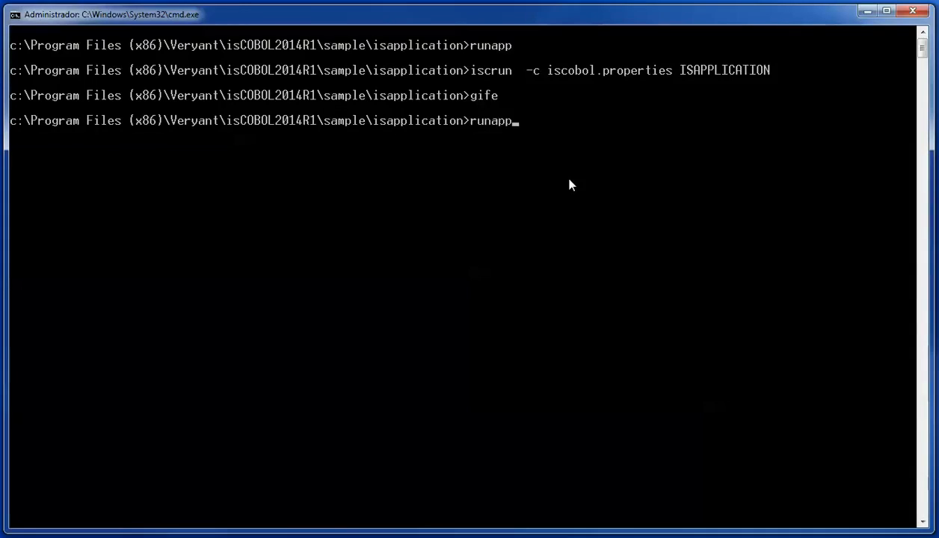
key(Return)
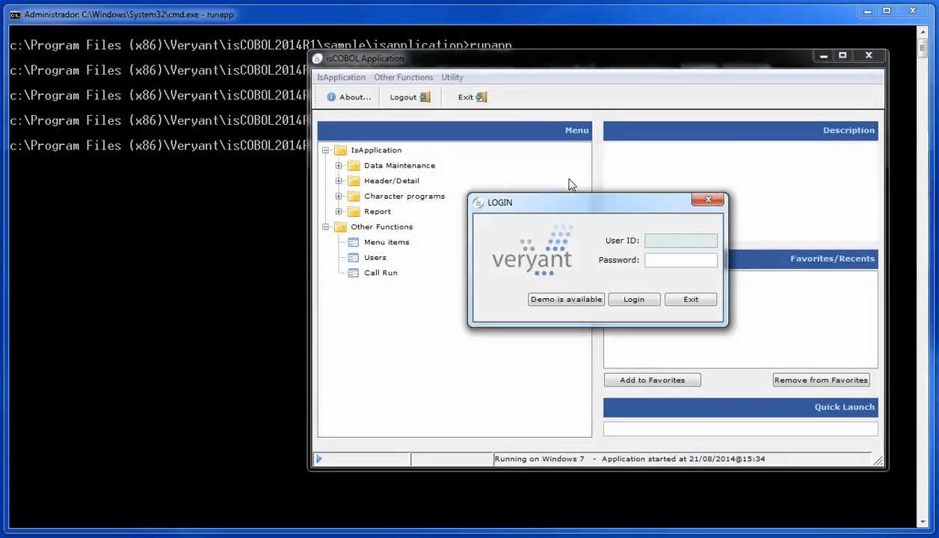
click(568, 299)
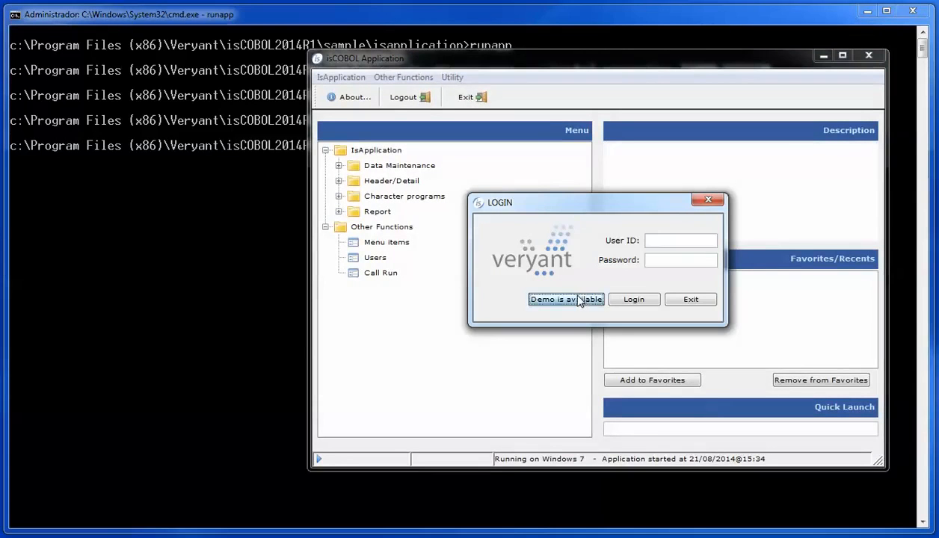
click(338, 165)
double_click(372, 184)
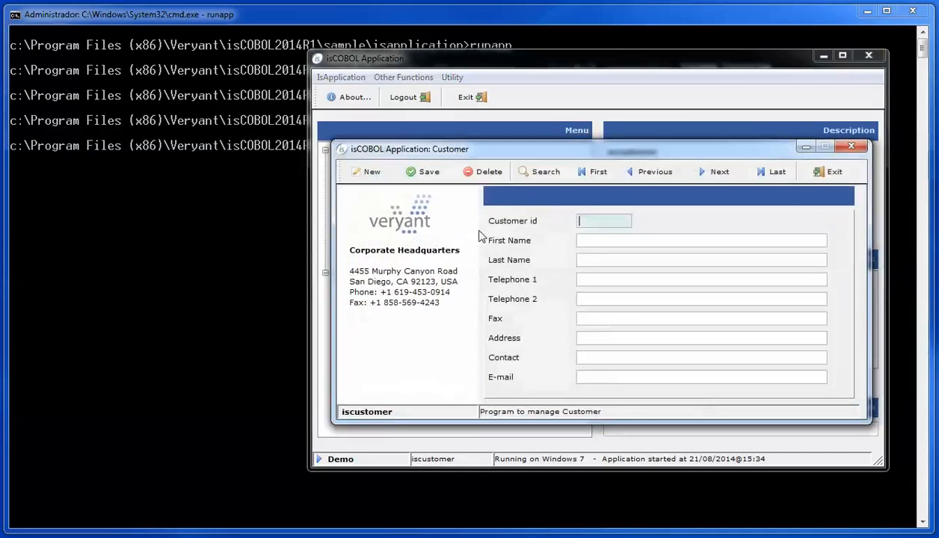
click(599, 177)
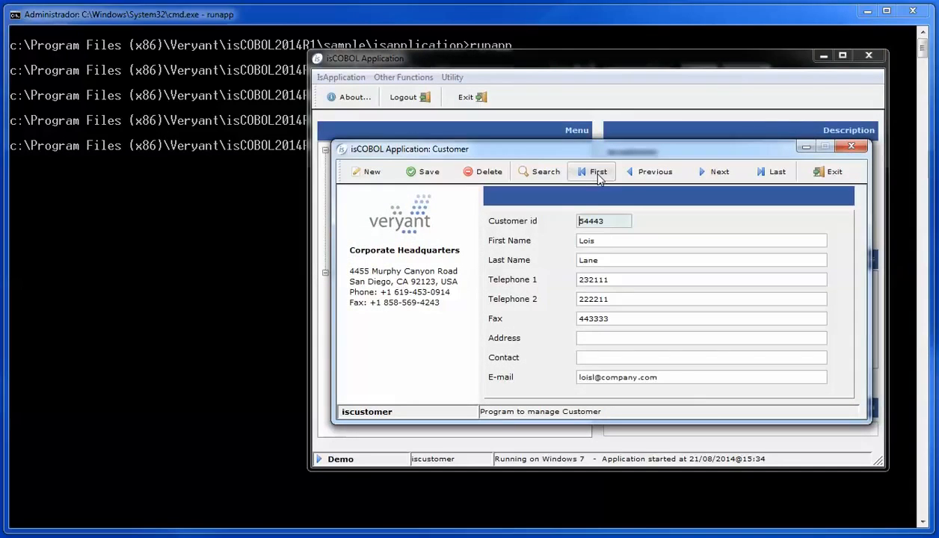
click(710, 176)
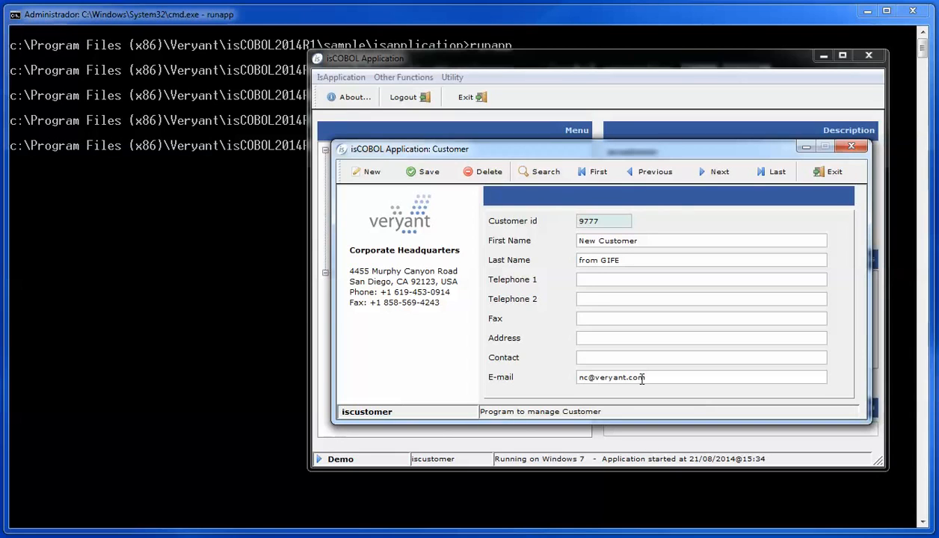
click(835, 173)
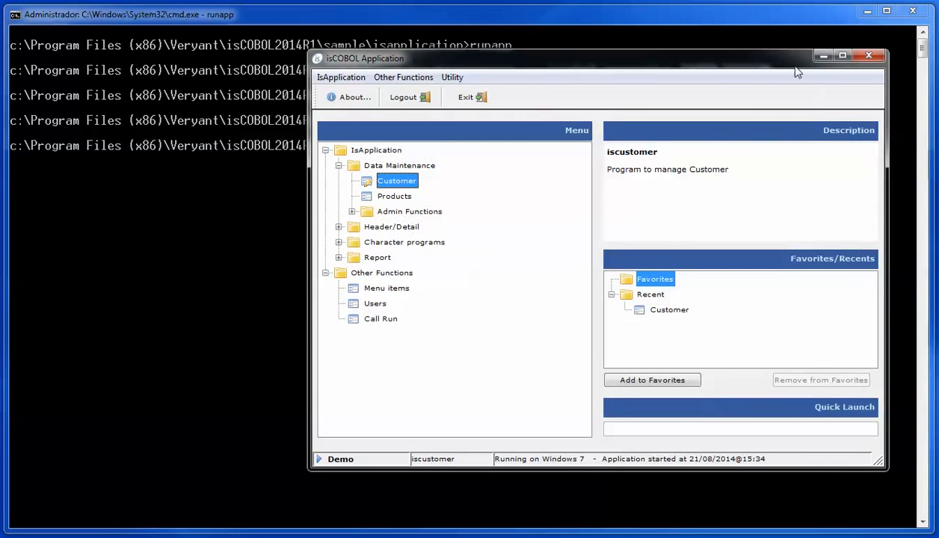
Step: Close the application, open iscobol.properties in vi, and uncomment the iscobol.file.index=ctree2 line
click(868, 56)
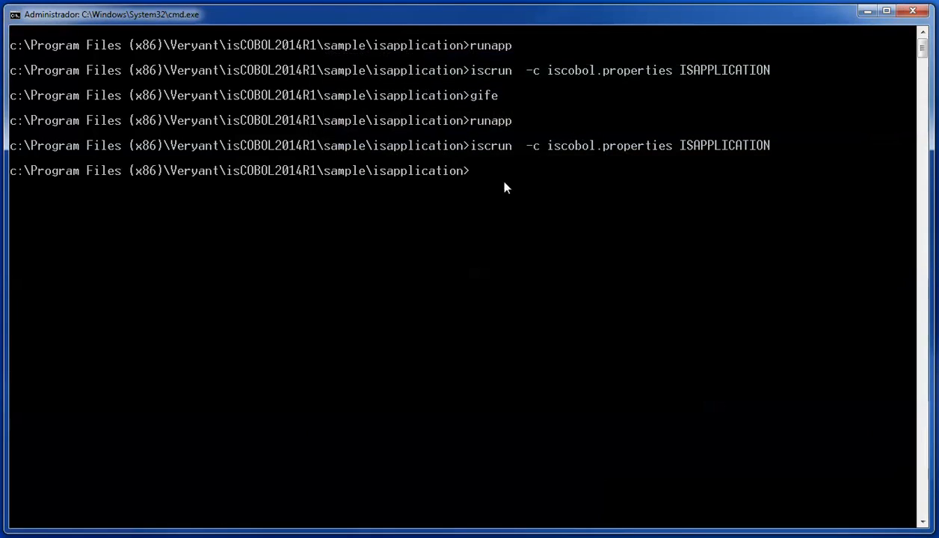
text(vi iscobol.properties)
key(Return)
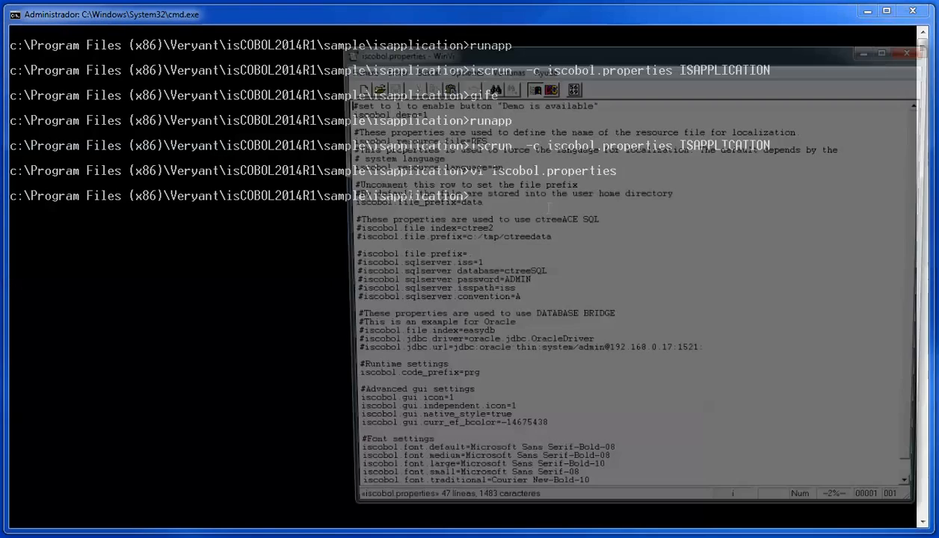
key(Down)
key(Down)
key(Down)
key(Down)
key(Down)
key(Down)
key(Down)
key(Down)
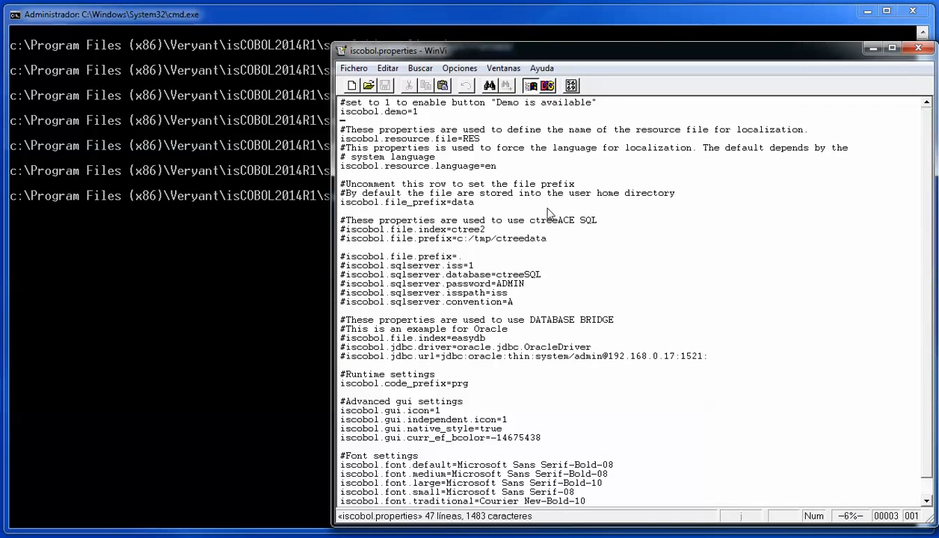
key(Down)
key(Down)
key(Down)
key(Down)
key(Down)
key(Down)
key(x)
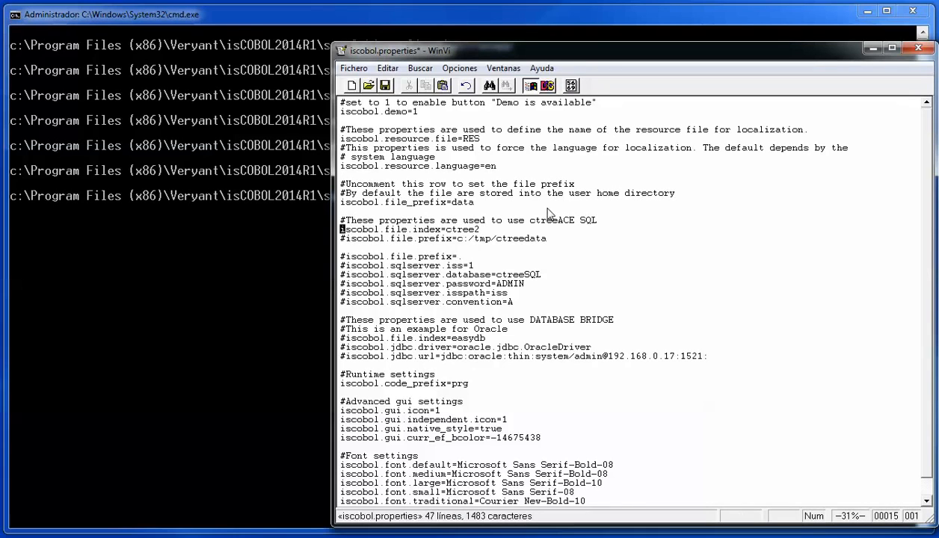
key(dollar)
key(0)
Step: Uncomment the c:/tmp/ctreedata file prefix line
key(Down)
key(x)
key(Right)
key(Right)
key(Right)
key(Right)
key(Right)
key(Right)
key(Right)
key(Right)
key(Right)
key(Right)
key(Right)
key(Right)
key(Right)
key(Right)
key(Right)
key(Right)
key(Right)
key(Right)
key(Right)
key(Right)
key(Right)
key(Right)
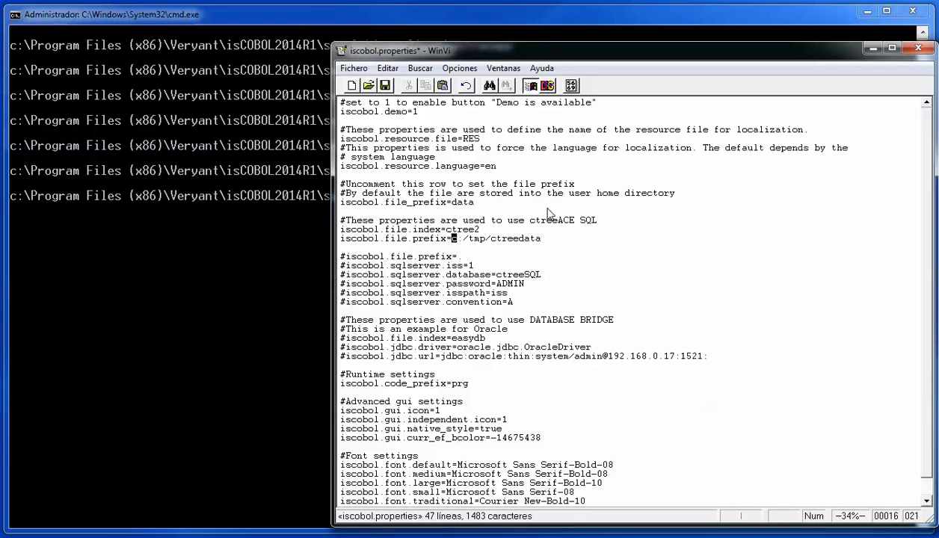
key(Left)
key(Left)
key(Left)
key(Left)
key(Left)
Step: Comment out iscobol.file_prefix=data with a leading # and save the file with ZZ
key(Up)
key(Up)
text(0i#)
key(Escape)
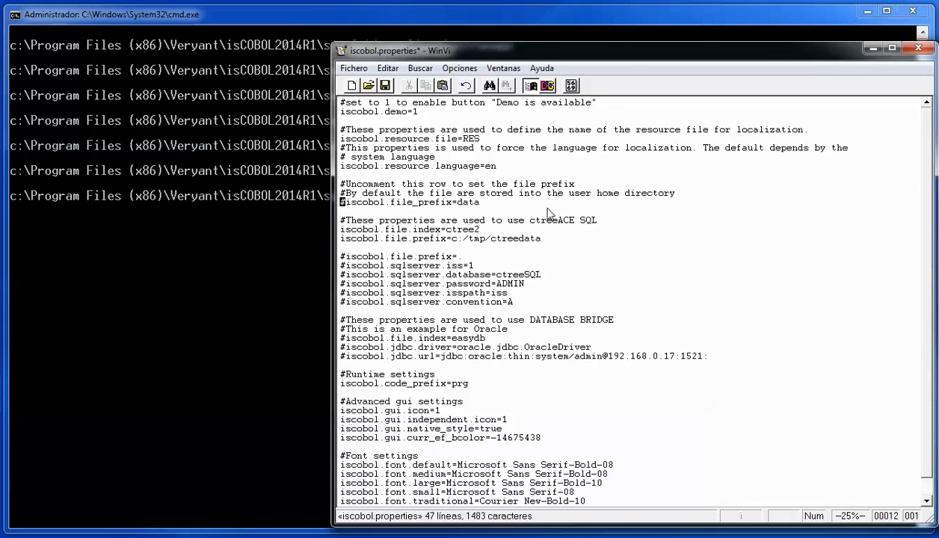
key(Right)
key(Right)
key(Right)
key(Right)
key(shift+z)
key(shift+z)
Step: Relaunch runapp on c-tree in demo mode and open the Customer maintenance program
text(runapp)
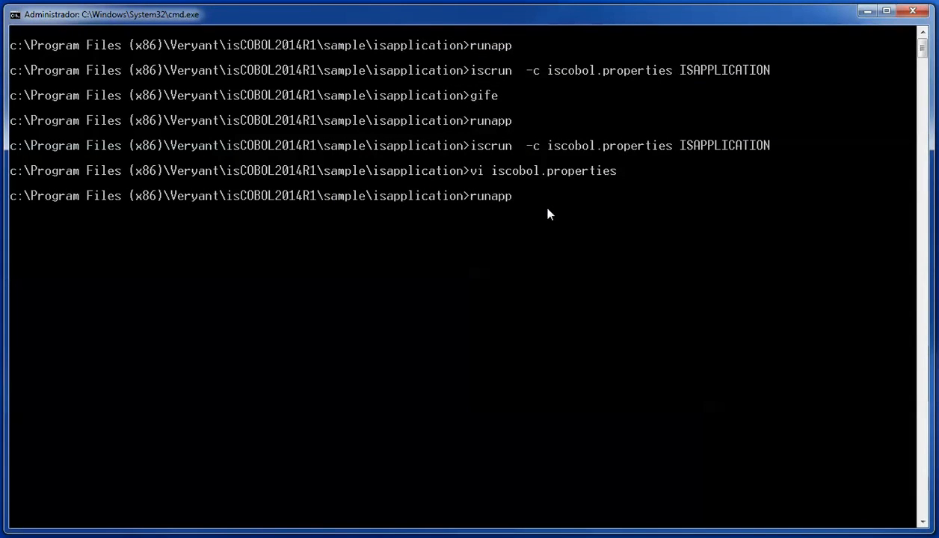
key(Return)
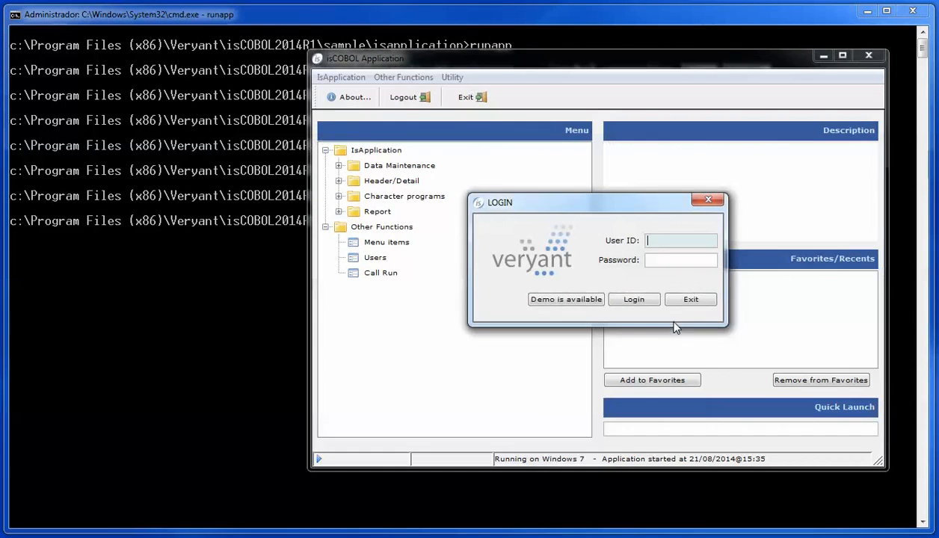
click(582, 300)
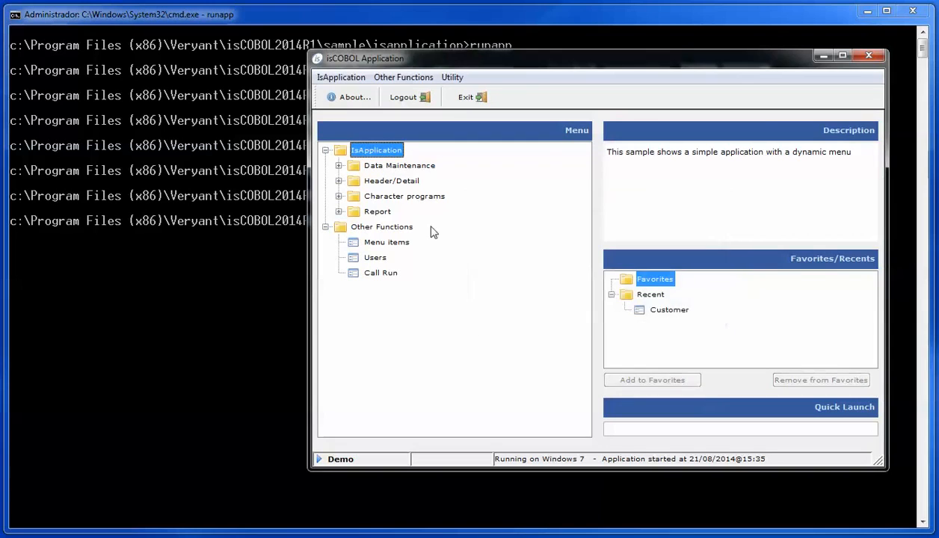
click(339, 165)
double_click(370, 185)
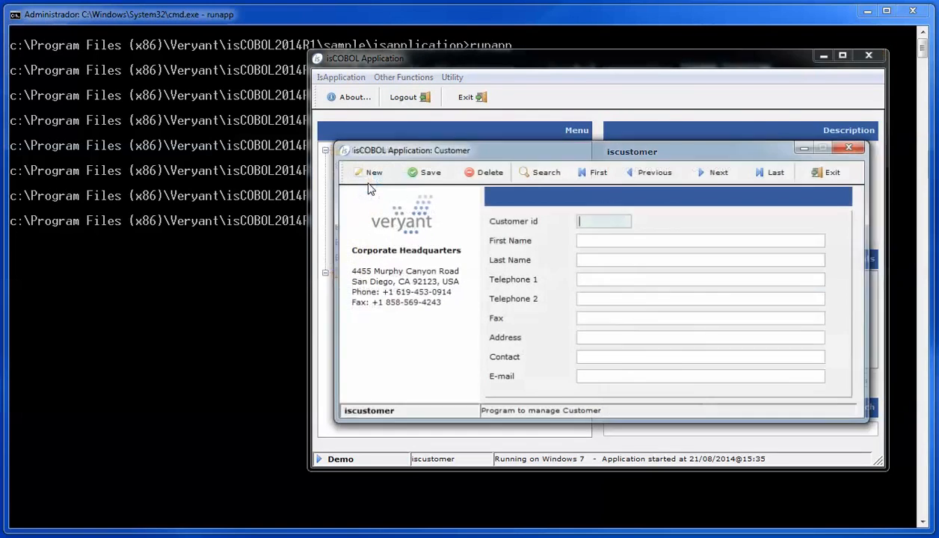
Step: Page past the last customer, dismiss 'Record not found', and clear the form for a new customer
click(602, 176)
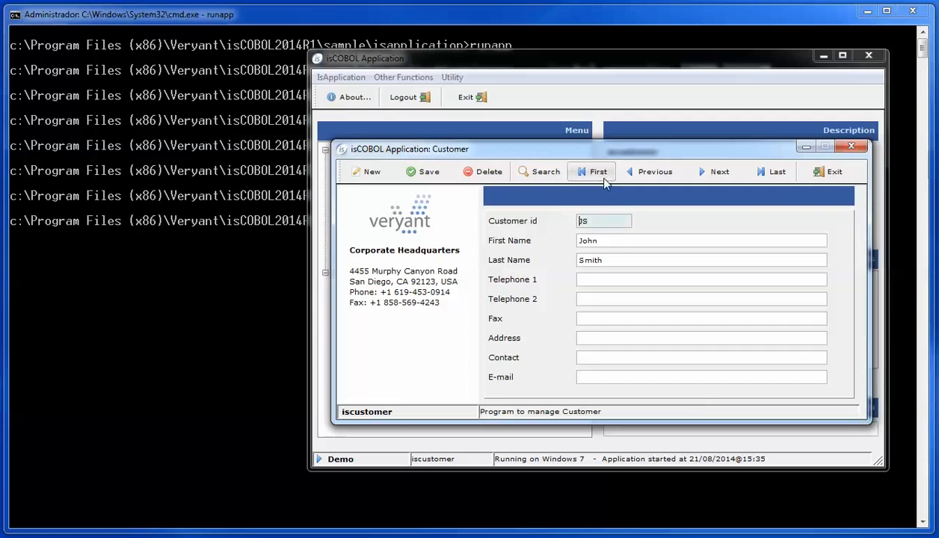
click(715, 173)
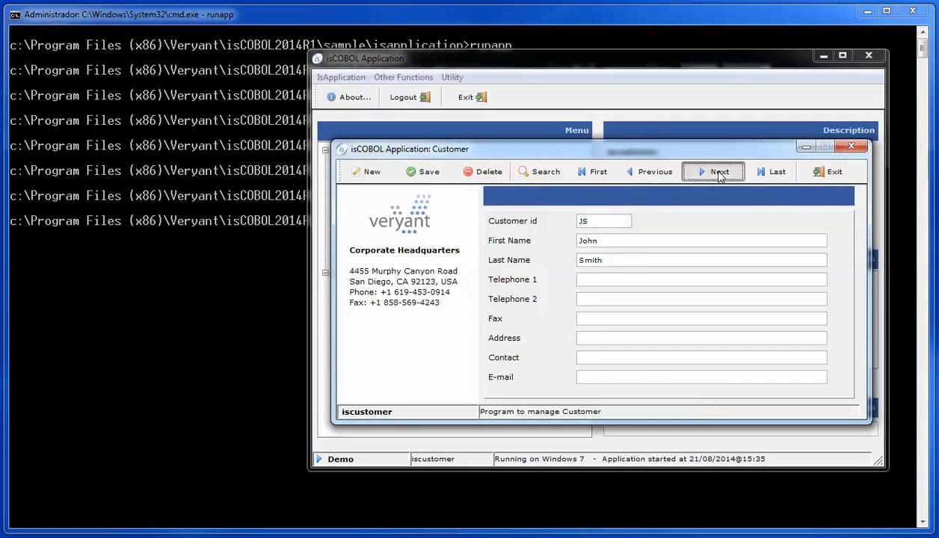
click(717, 176)
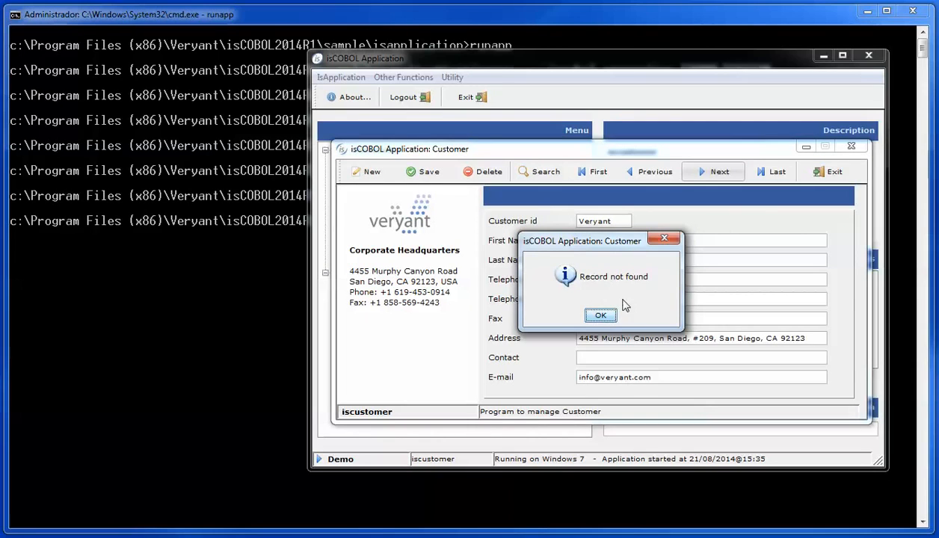
click(601, 315)
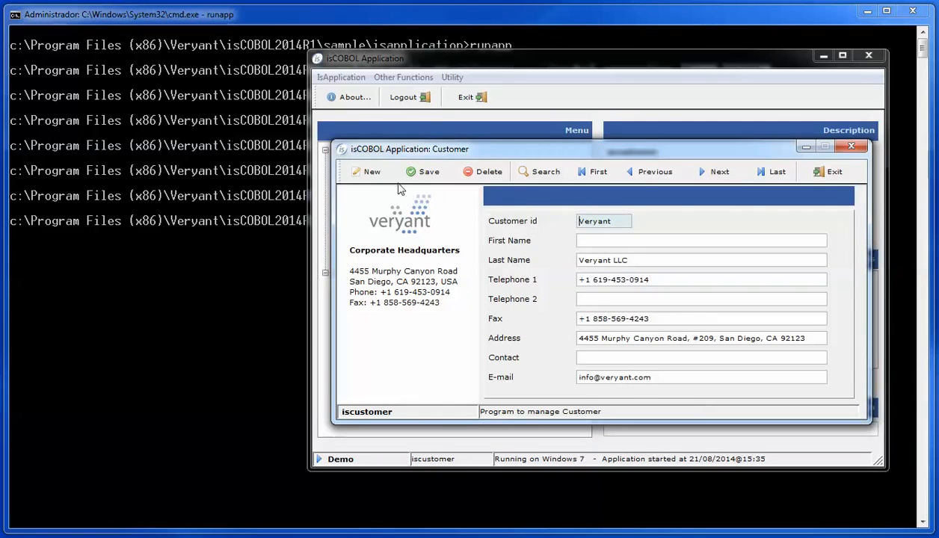
click(366, 173)
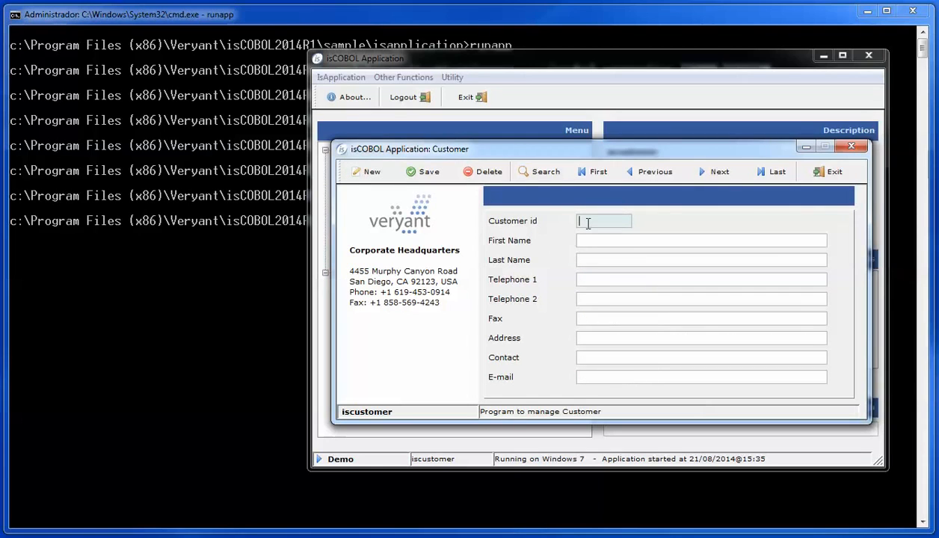
Step: Fill in the customer ID, first and last name, e-mail and second telephone, save, and exit the app
text(98765)
click(602, 240)
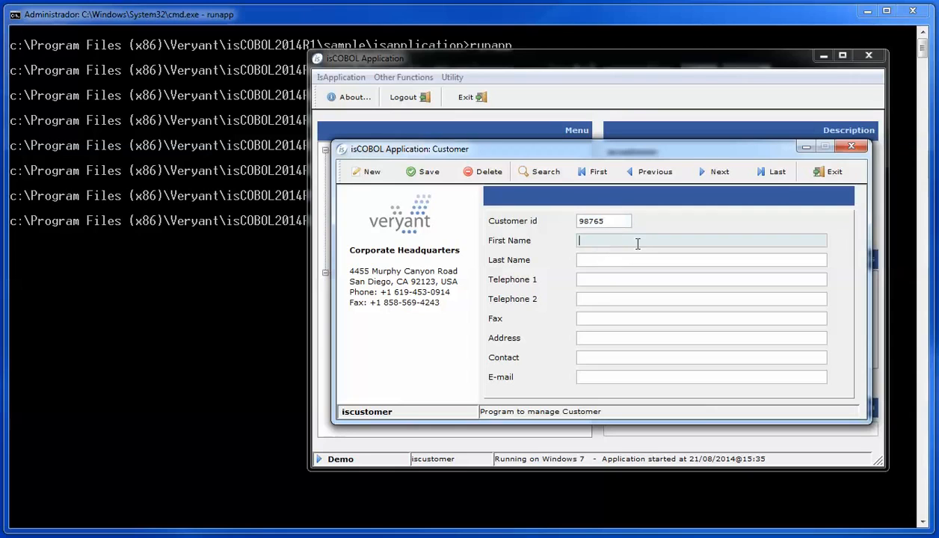
key(Tab)
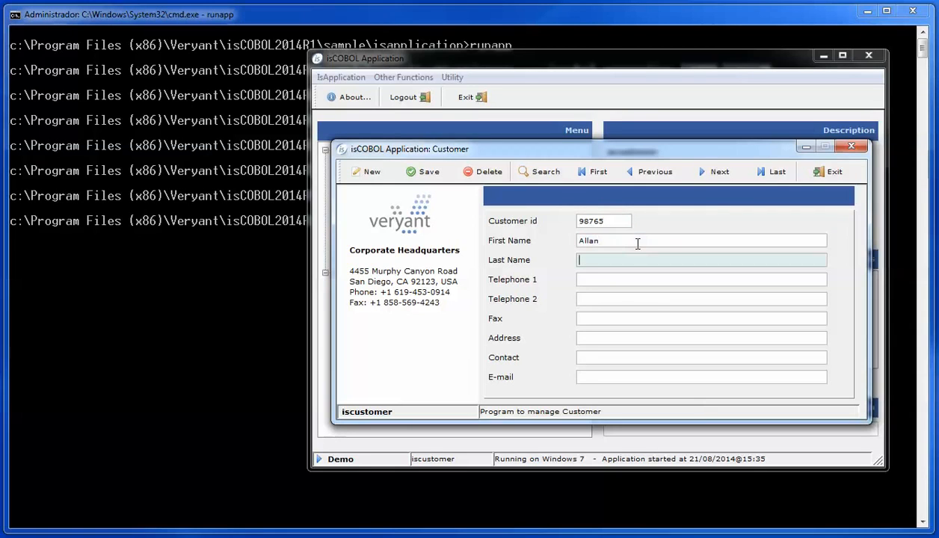
click(632, 375)
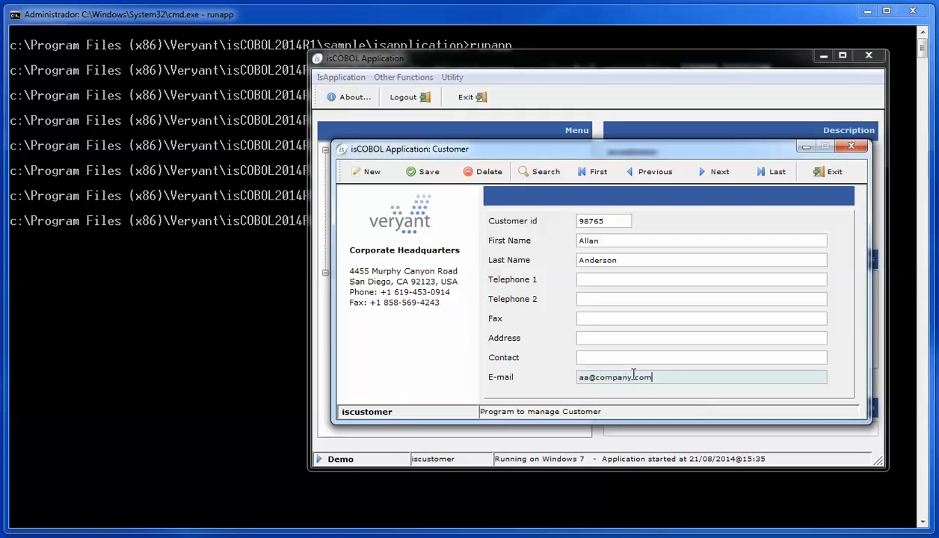
click(605, 299)
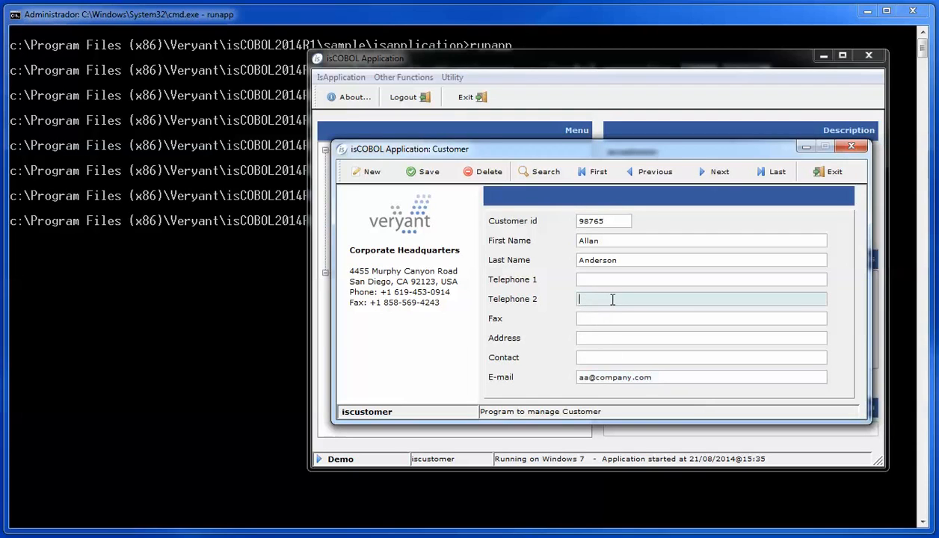
text(444444)
click(424, 172)
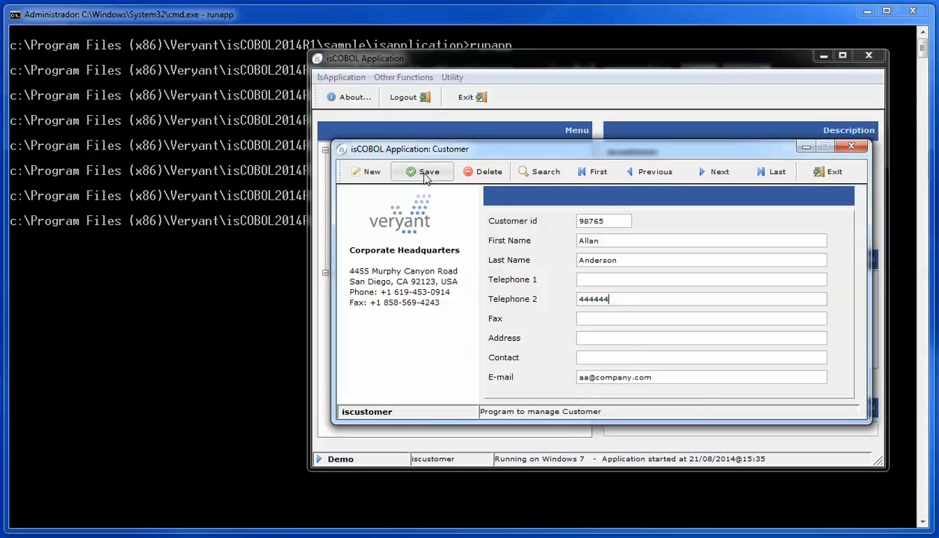
click(830, 173)
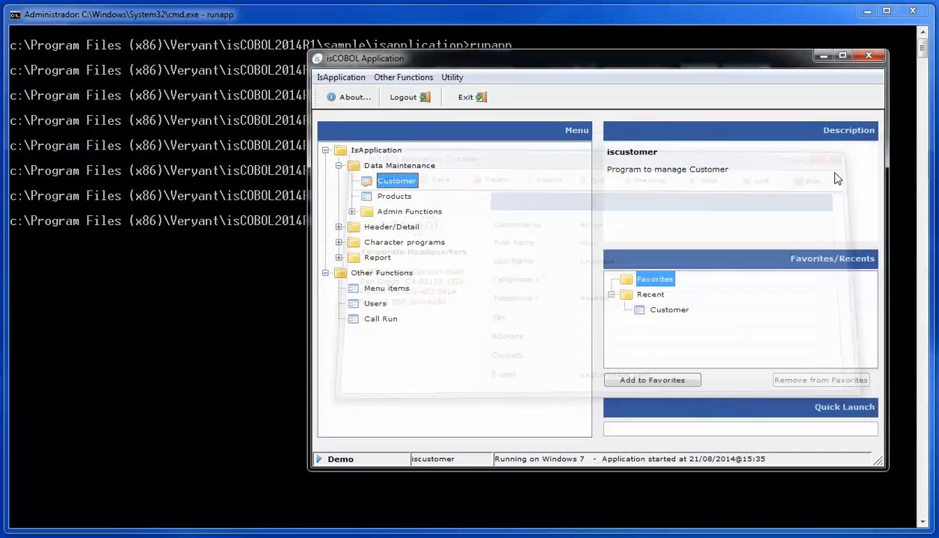
click(869, 58)
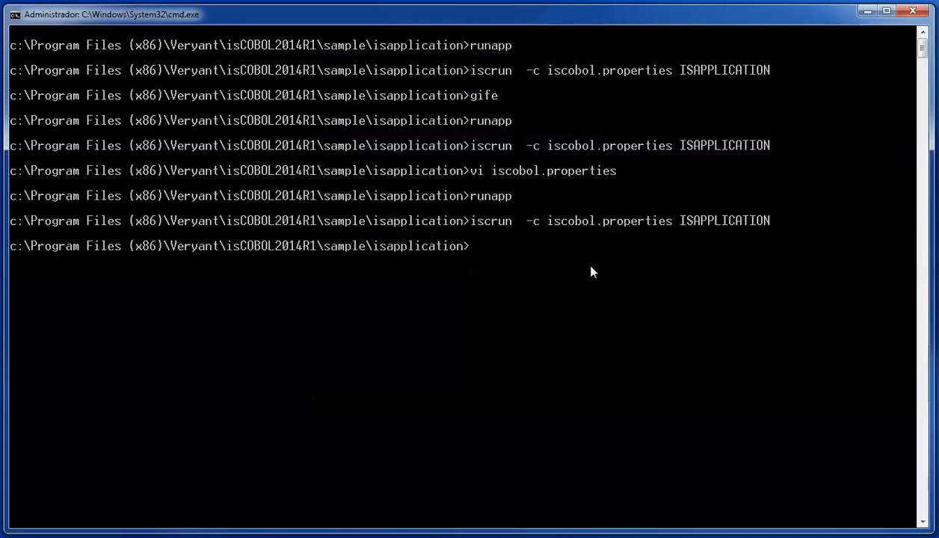
Step: Launch GIFE with gife and bring up the File > Open dialog
text(gife)
key(Return)
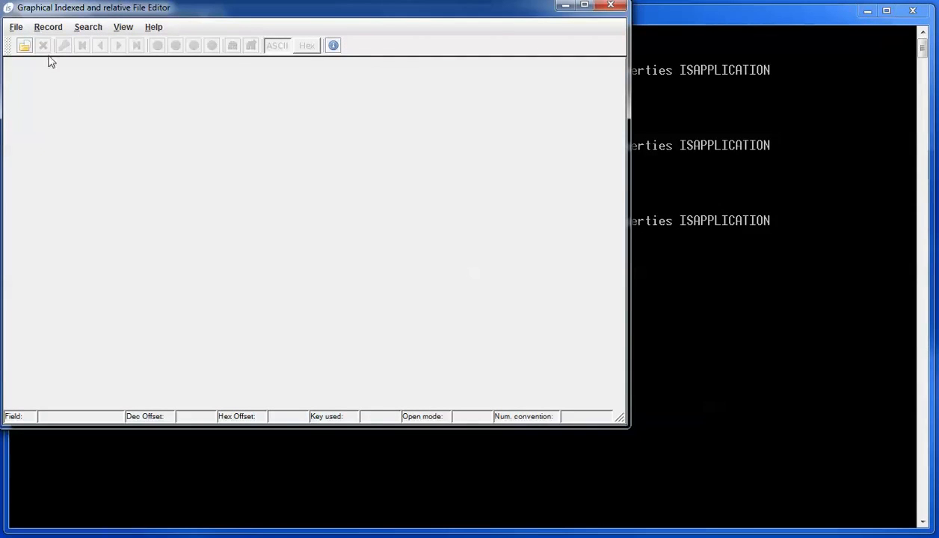
click(15, 27)
click(31, 43)
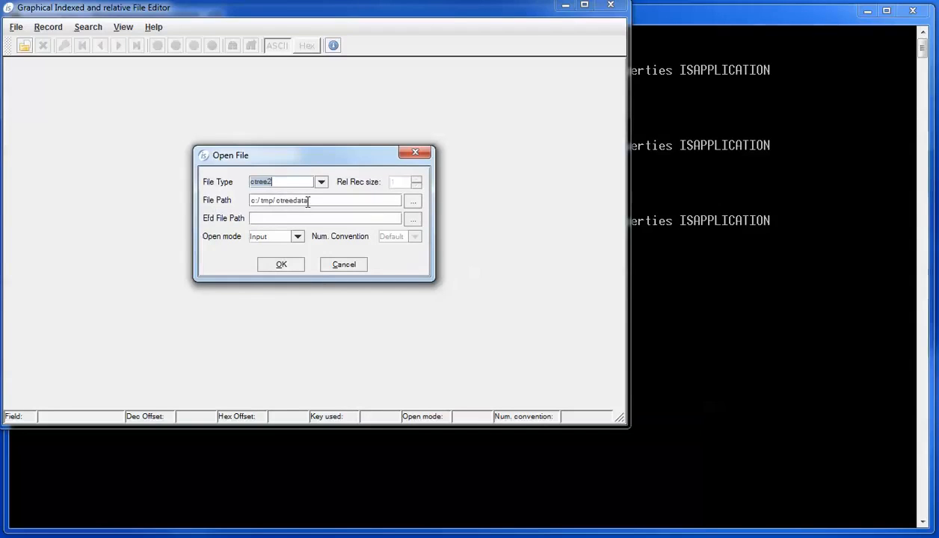
Step: Open ctreedata\customer.dat with efd\customer.xml as its field description
click(413, 205)
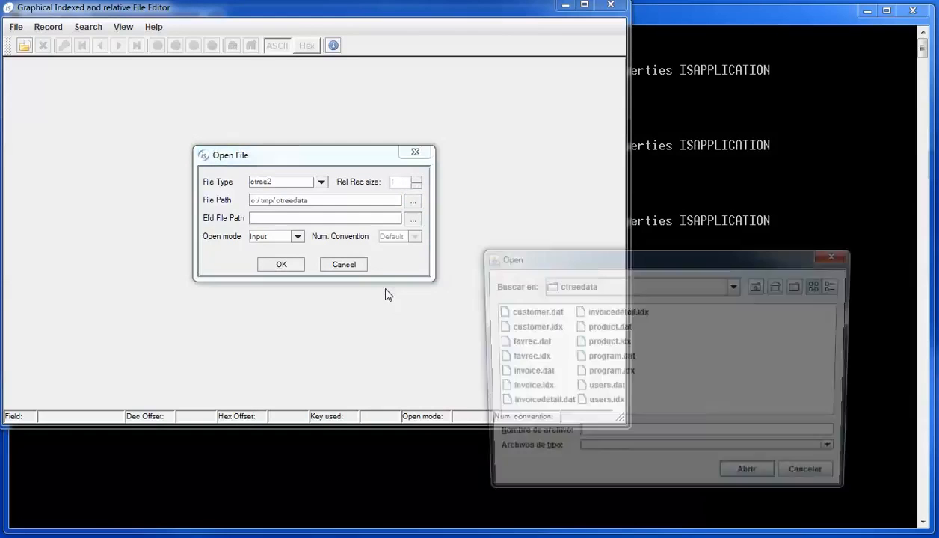
double_click(516, 316)
click(263, 217)
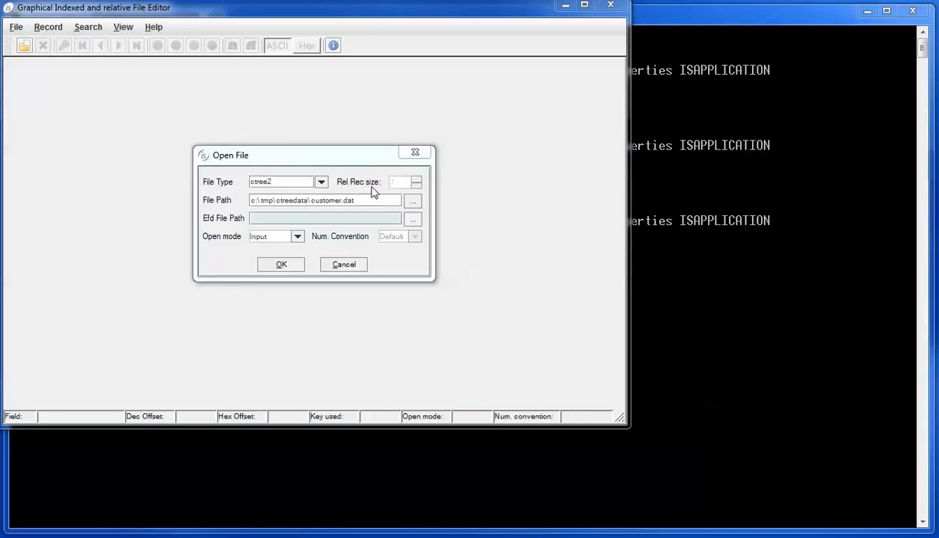
click(415, 222)
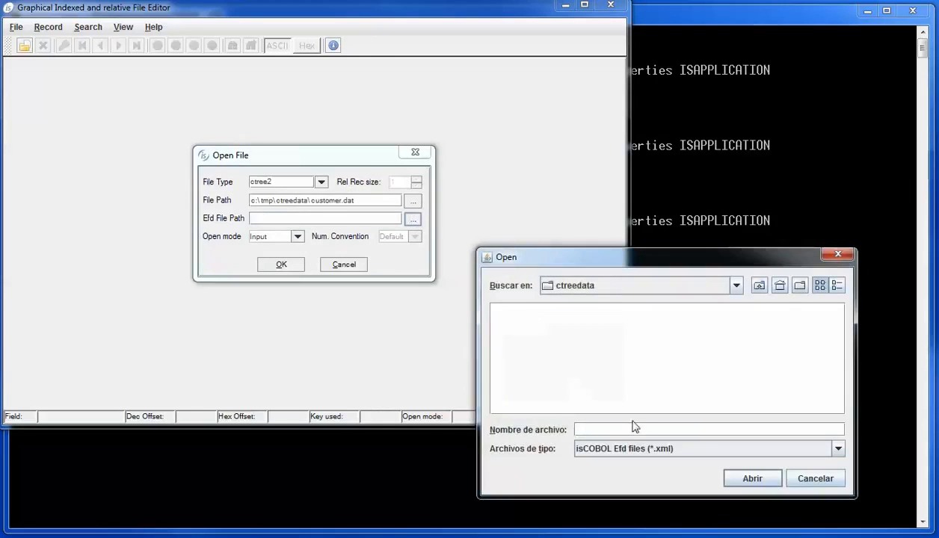
text(c:\Program Files (x86)\Veryant\isCOBOL2014R1\sample\isapplication)
key(Return)
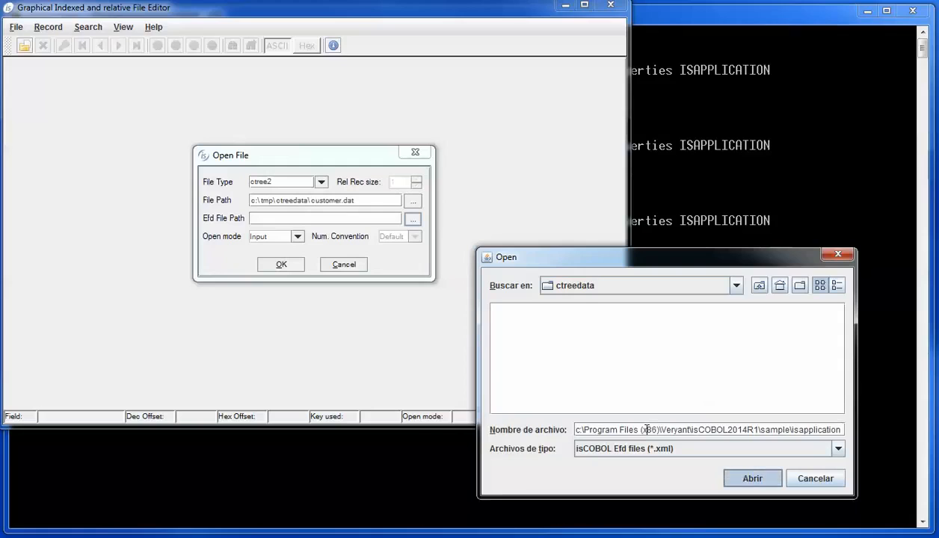
click(509, 353)
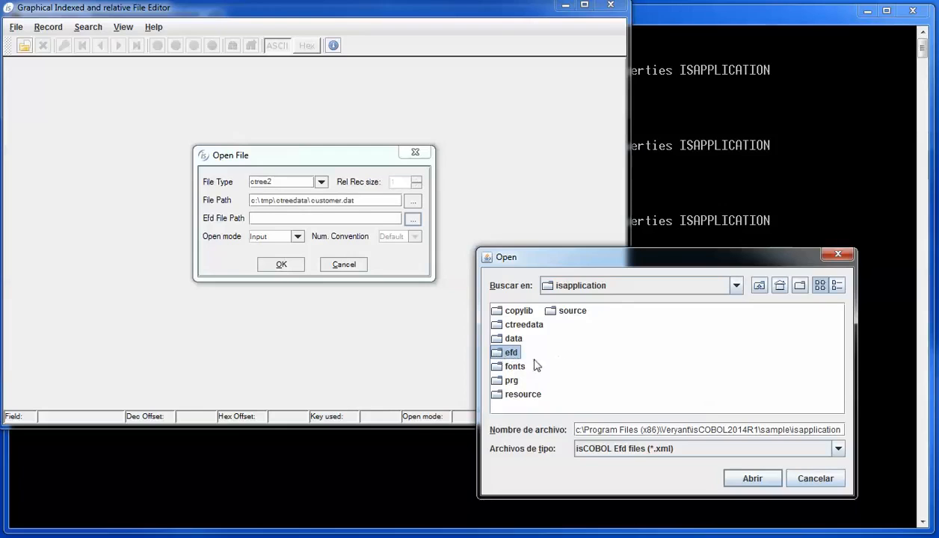
double_click(501, 354)
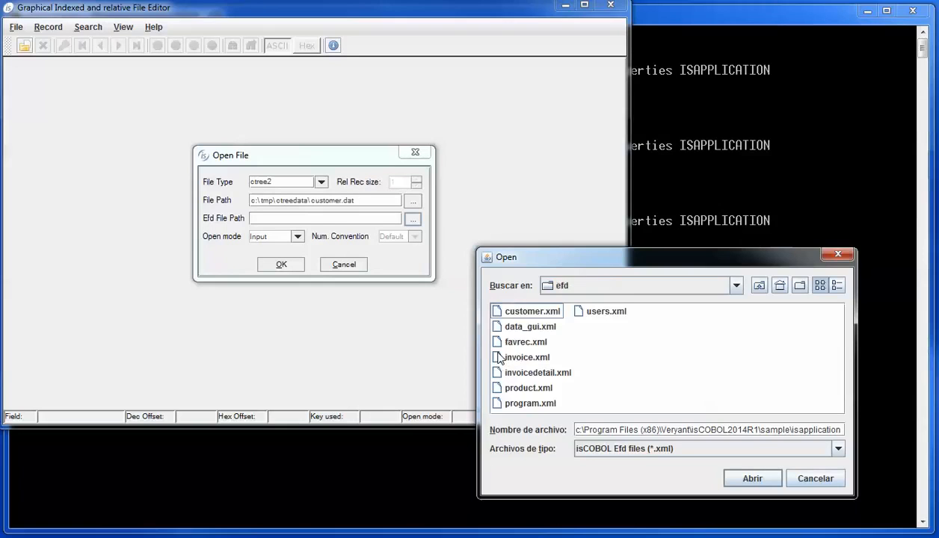
double_click(508, 311)
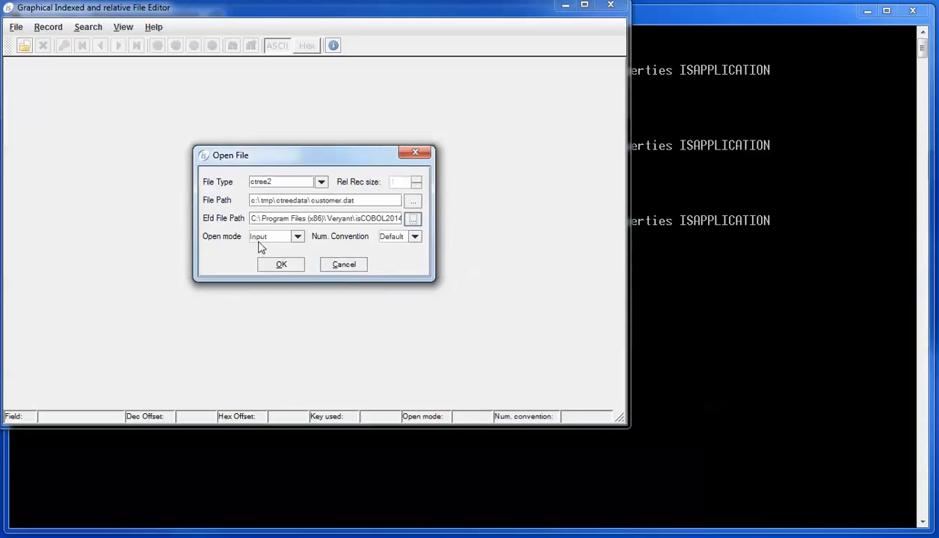
click(284, 266)
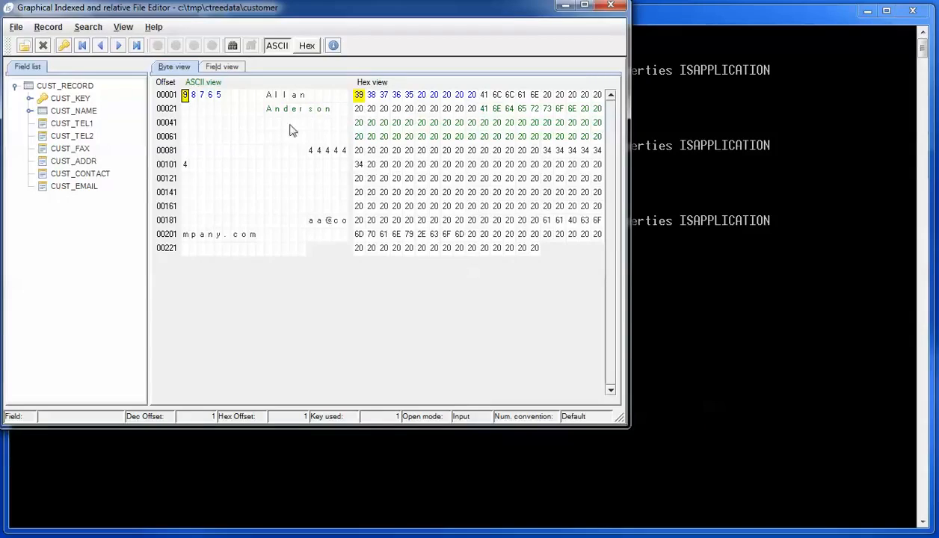
Step: Switch to Field view and advance two customer records to reach the Veryant record
click(220, 67)
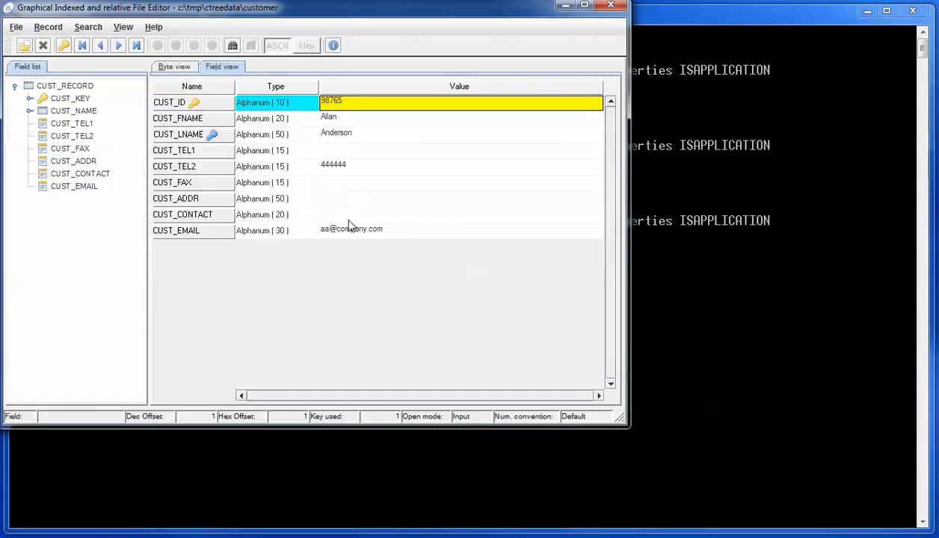
click(118, 46)
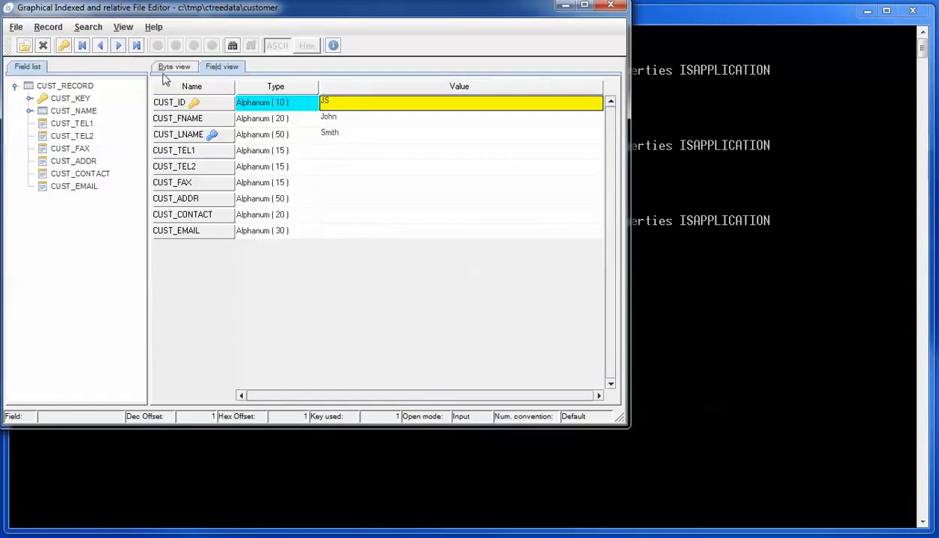
click(118, 46)
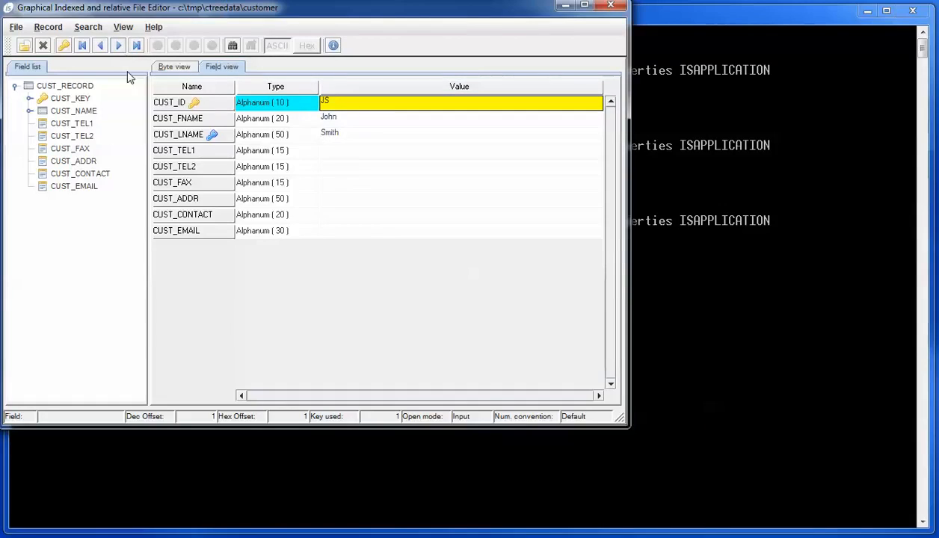